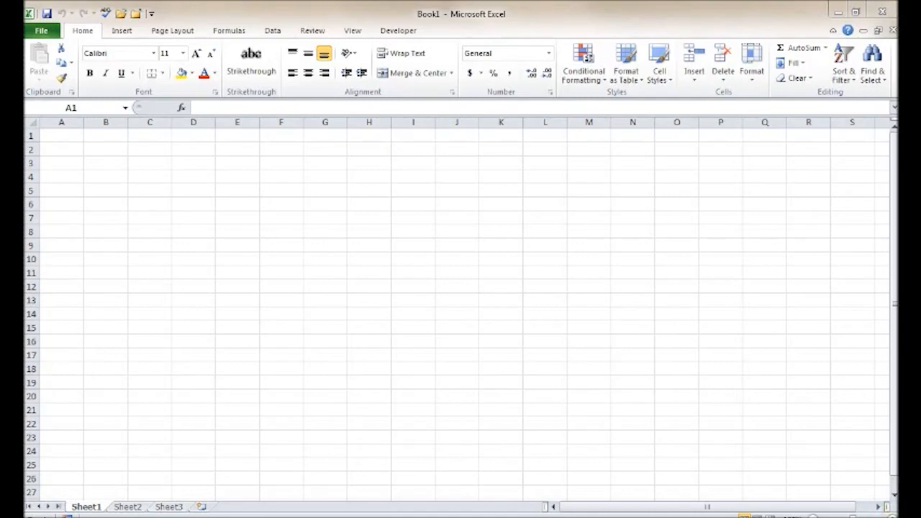
Step: Enter the text TheAppTrainer in cell A1
left_click(602, 13)
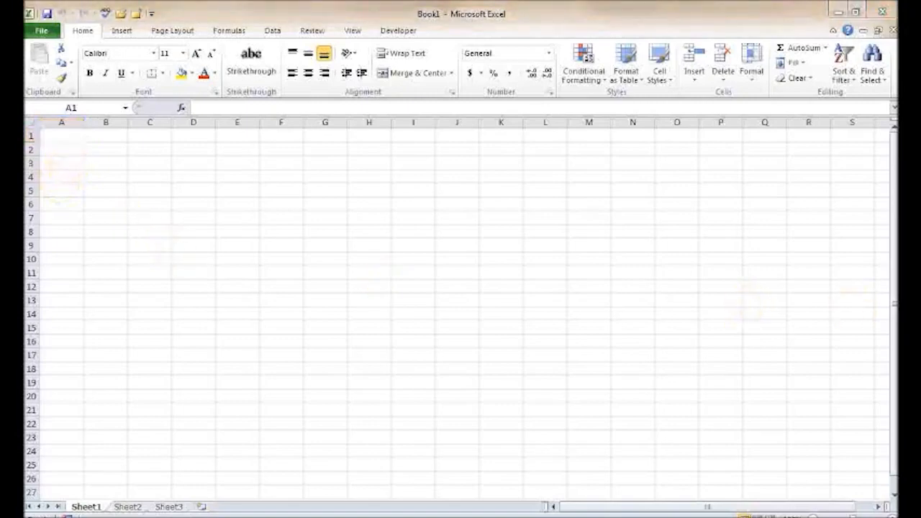
left_click(62, 135)
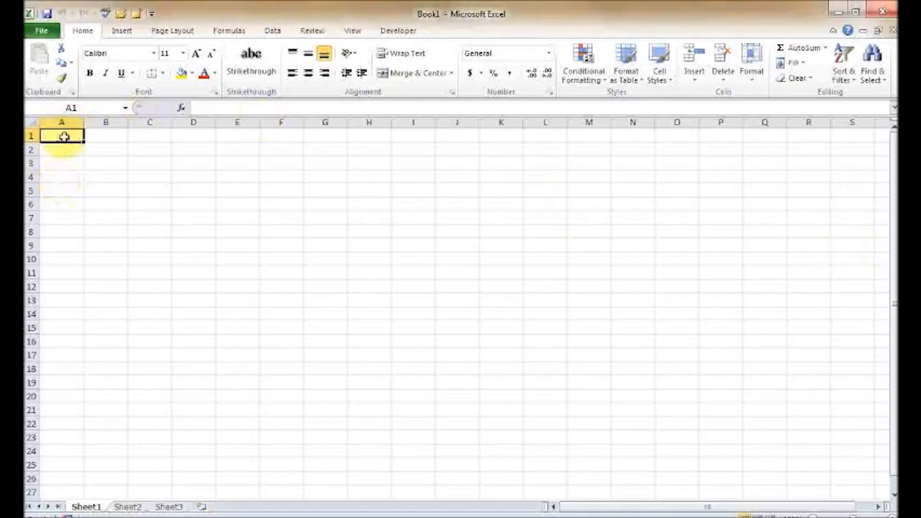
type("TheAppT")
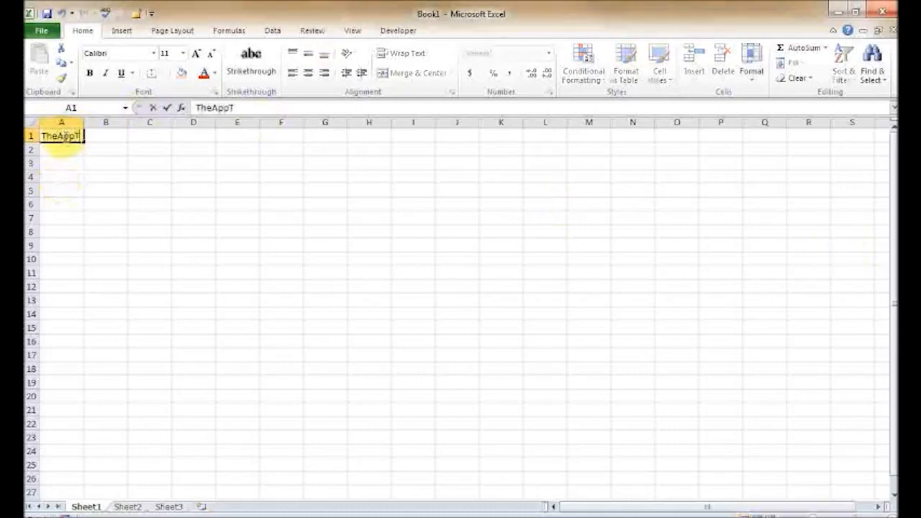
type("rainer")
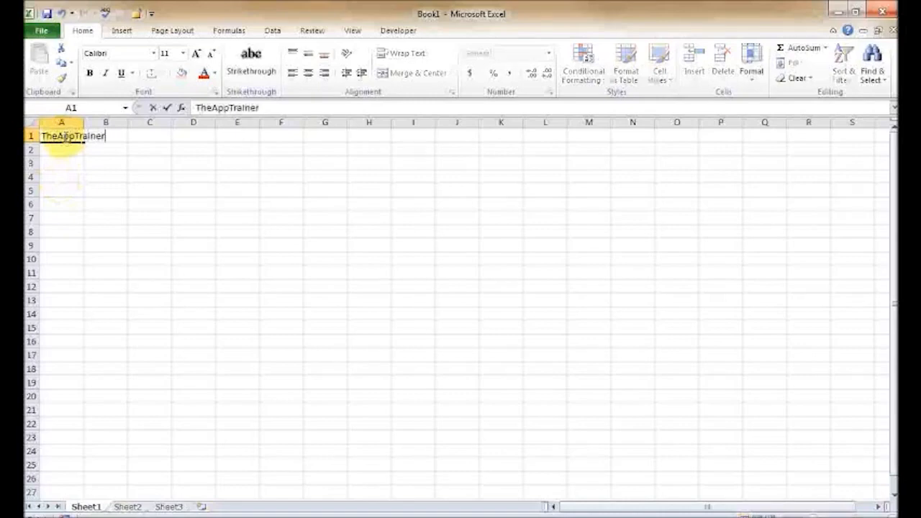
key("Return")
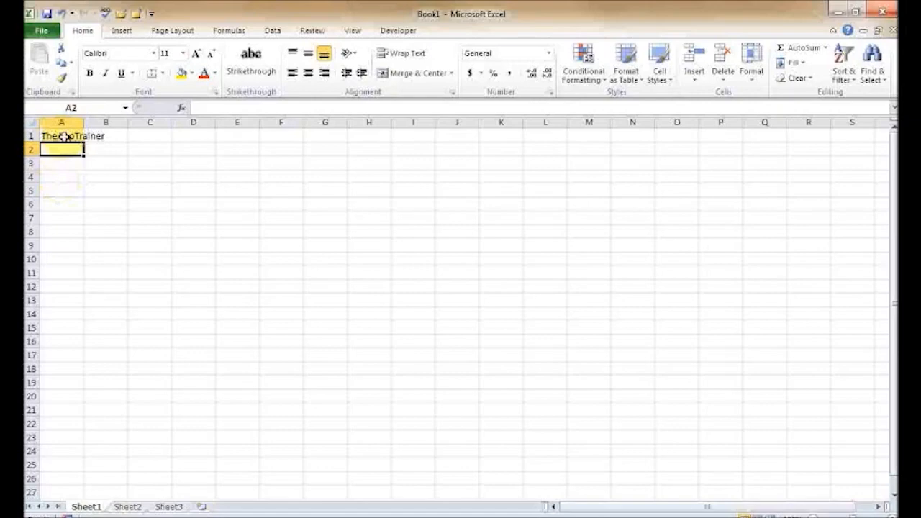
Step: Enter 10/11 in cell B1, next to the TheAppTrainer text
left_click(63, 136)
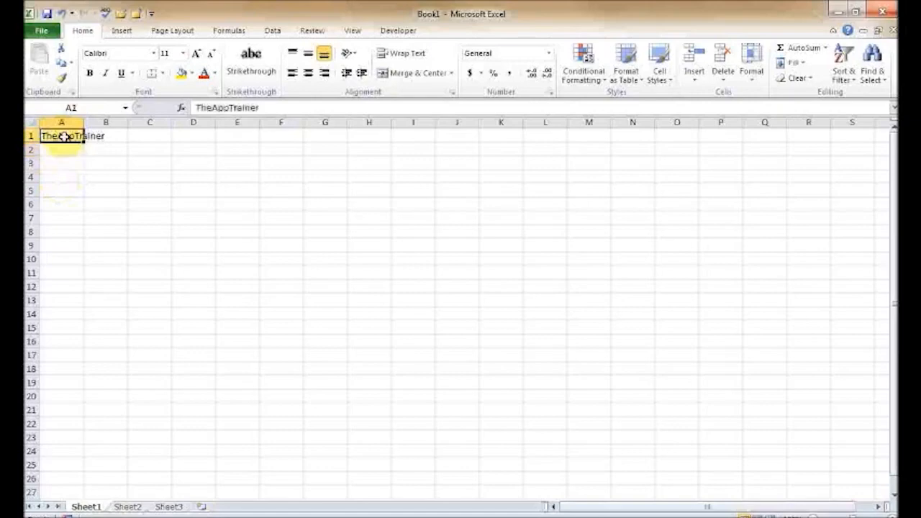
key("Right")
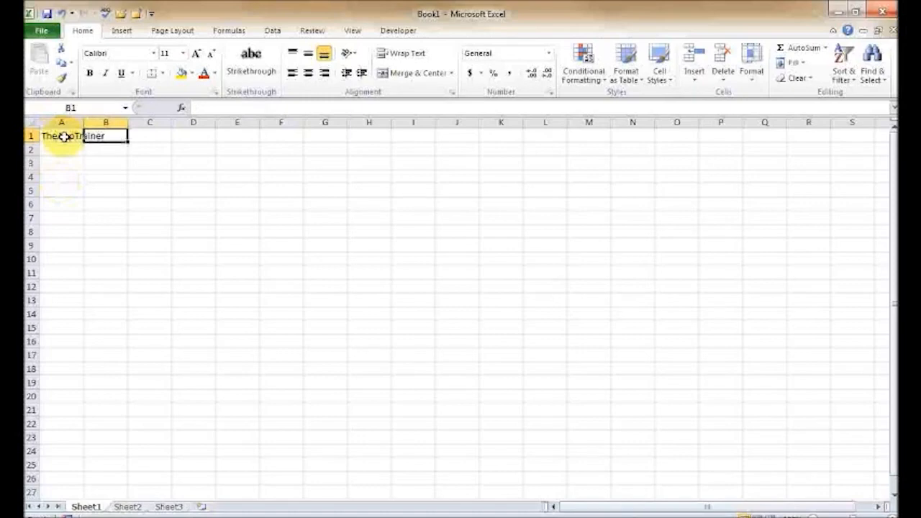
type("10/11")
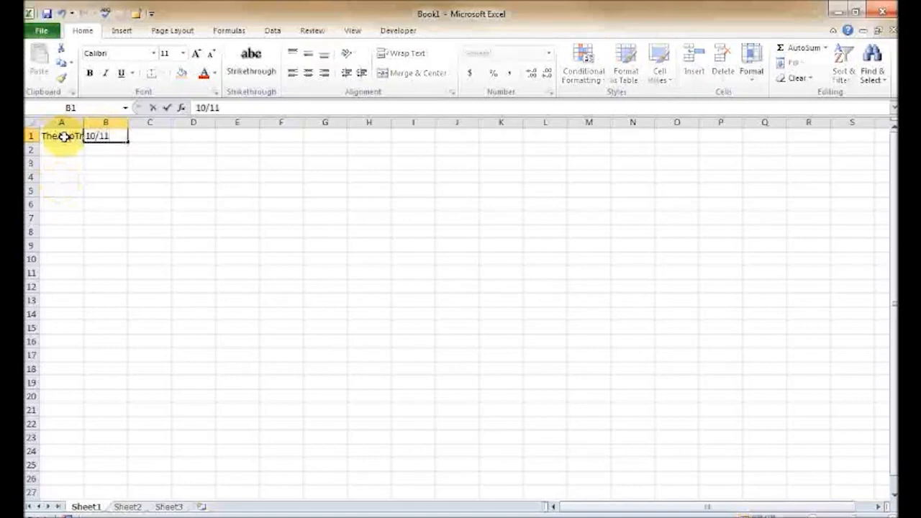
key("Return")
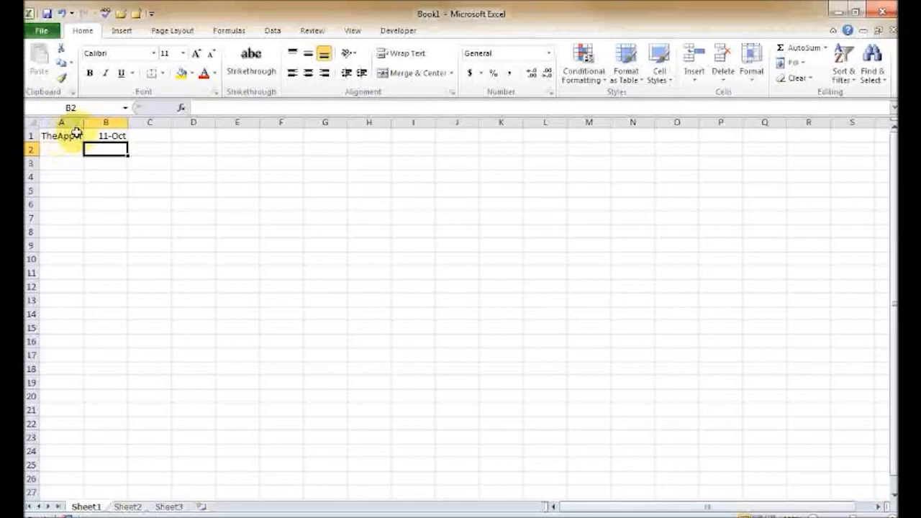
Step: Clear the date from cell B1 and select cell A4
key("Up")
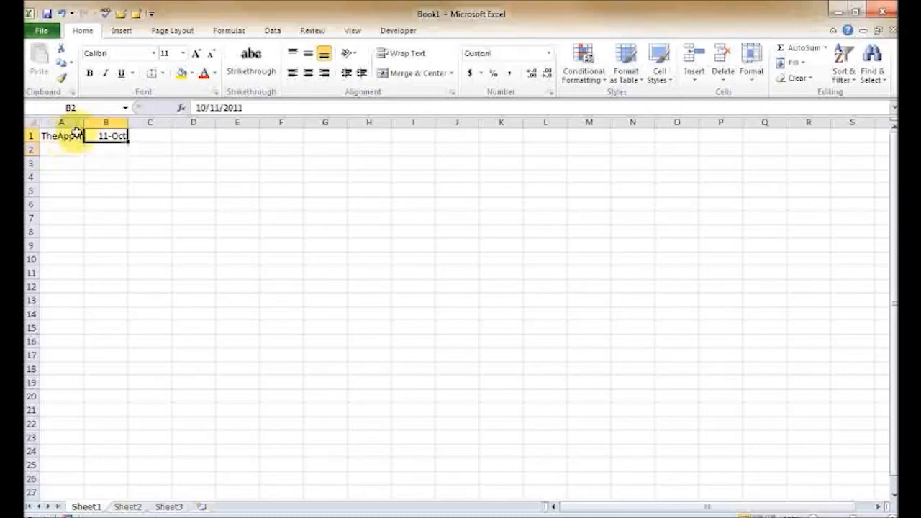
key("Delete")
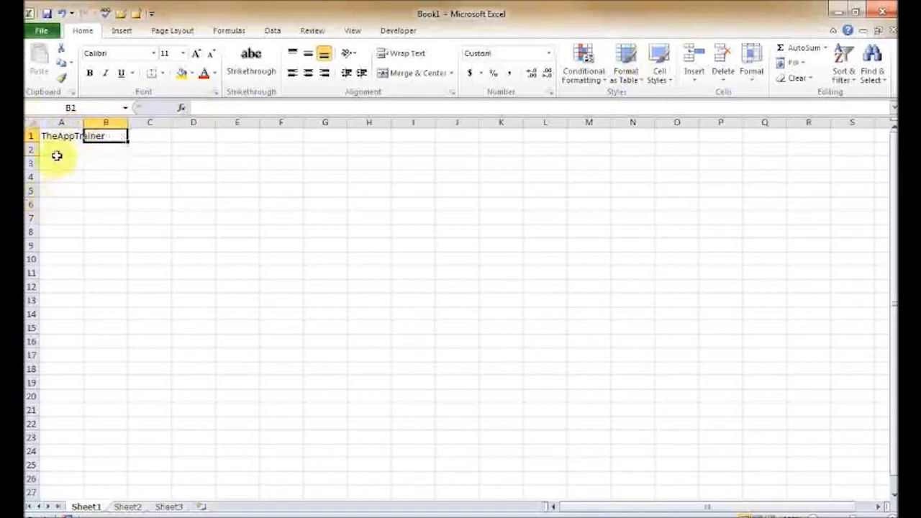
left_click(59, 151)
left_click(65, 175)
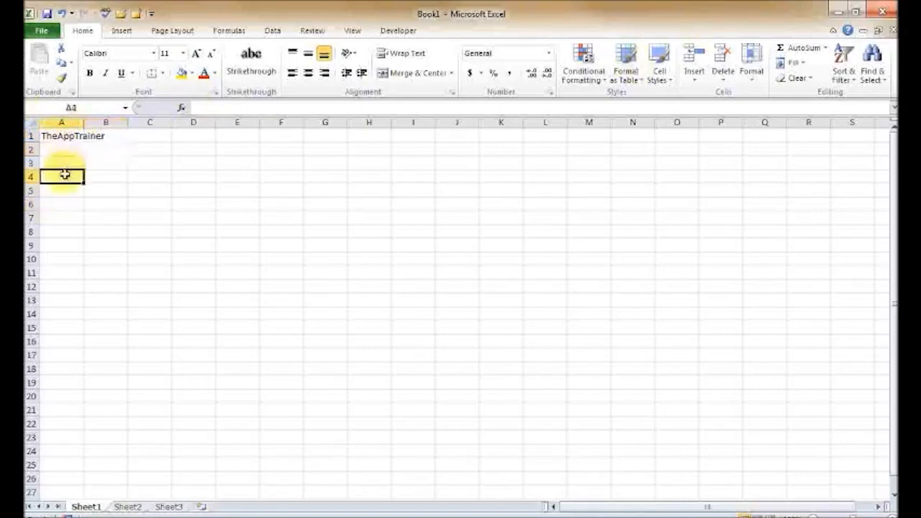
Step: Open the text in cell A1 for in-cell editing, commit the entry and reselect the cell
double_click(68, 135)
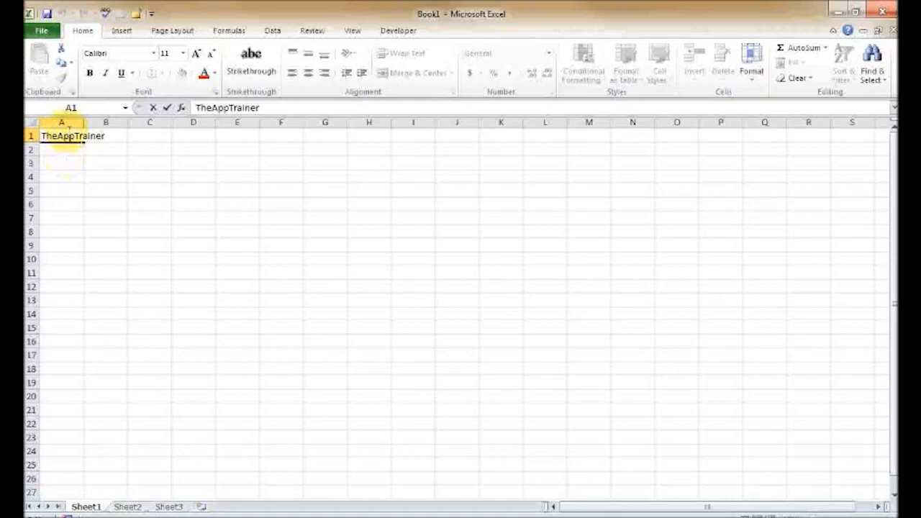
key("Return")
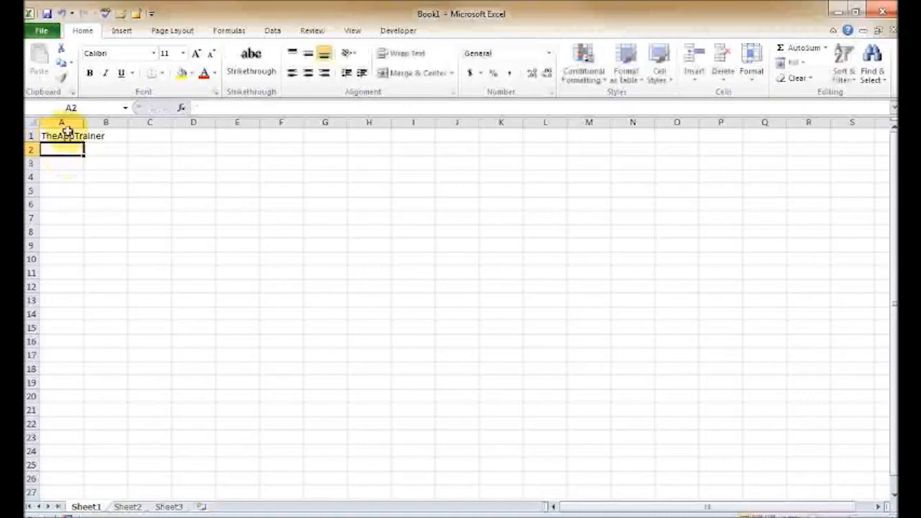
left_click(66, 131)
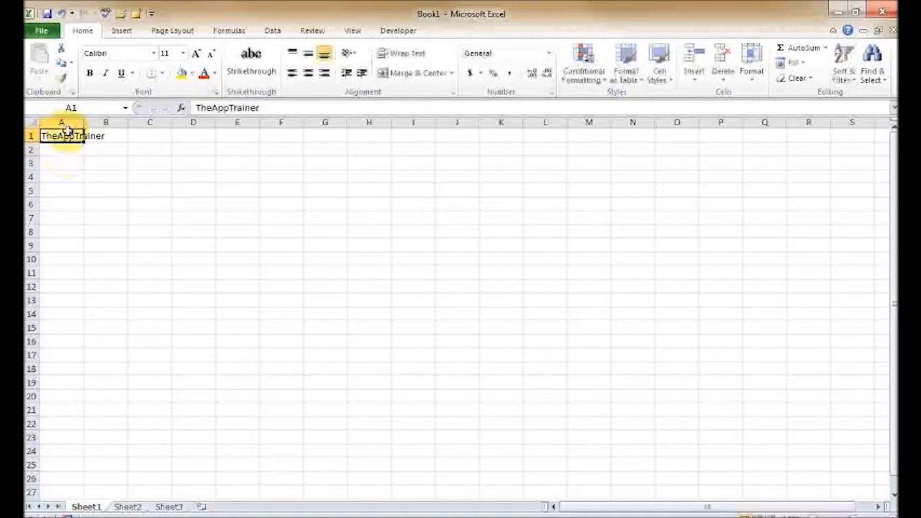
Step: Edit cell A1 in place, move the insertion point six characters back within the text, and cancel the edit
key("F2")
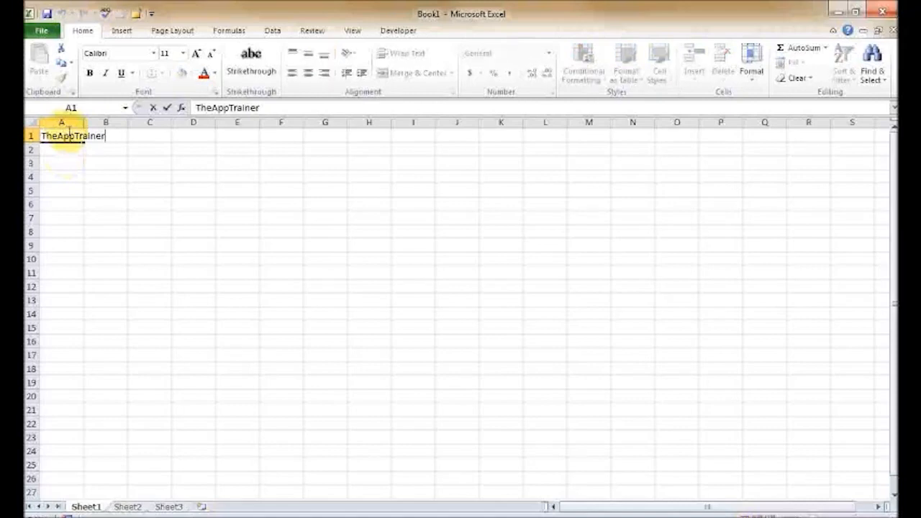
key("Left")
key("Left")
key("Left")
key("Left")
key("Left")
key("Left")
key("Escape")
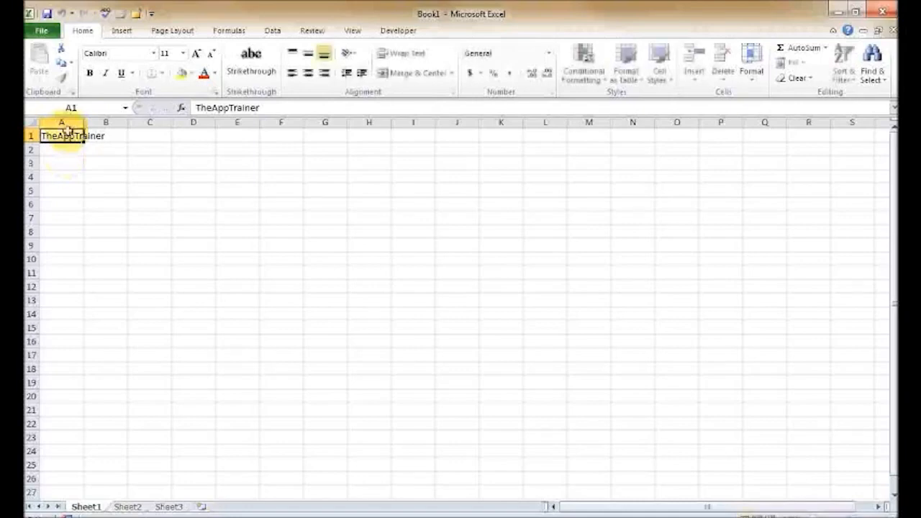
Step: Open A1's text for editing in the formula bar, commit the entry and select cell B4
left_click(268, 107)
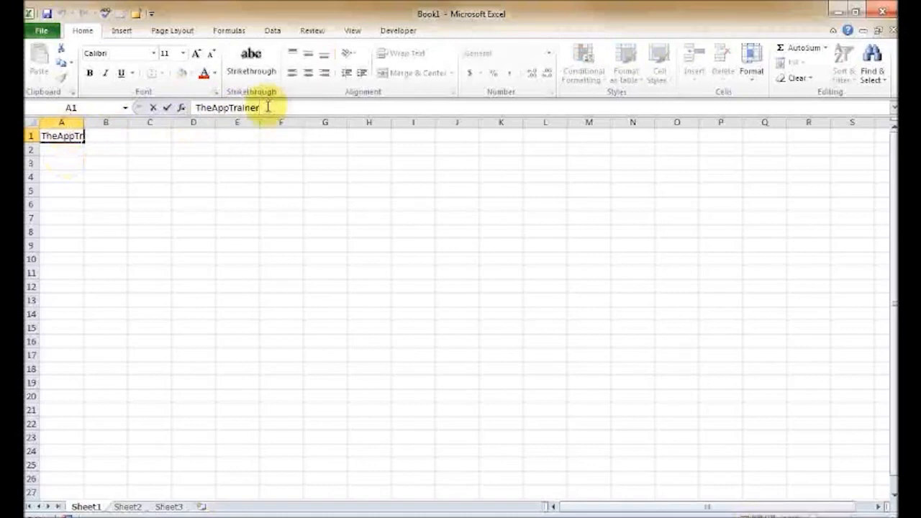
key("ctrl+Return")
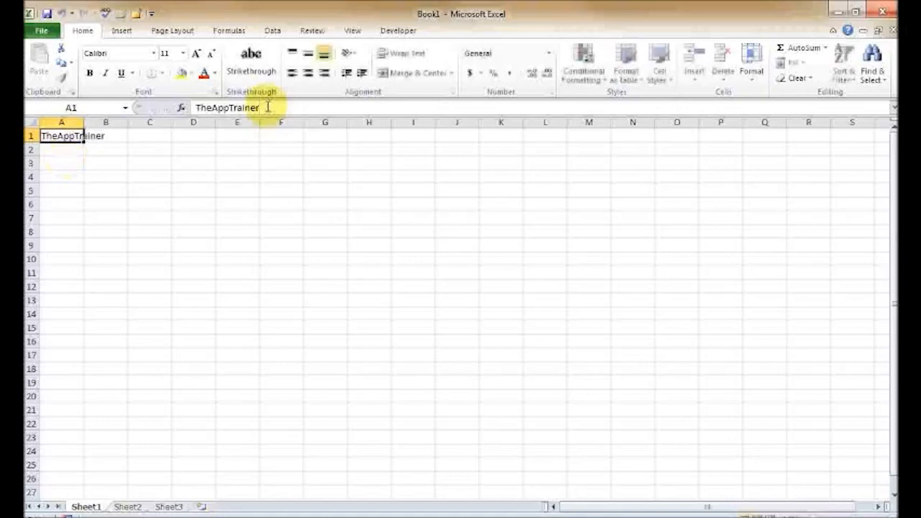
left_click(120, 172)
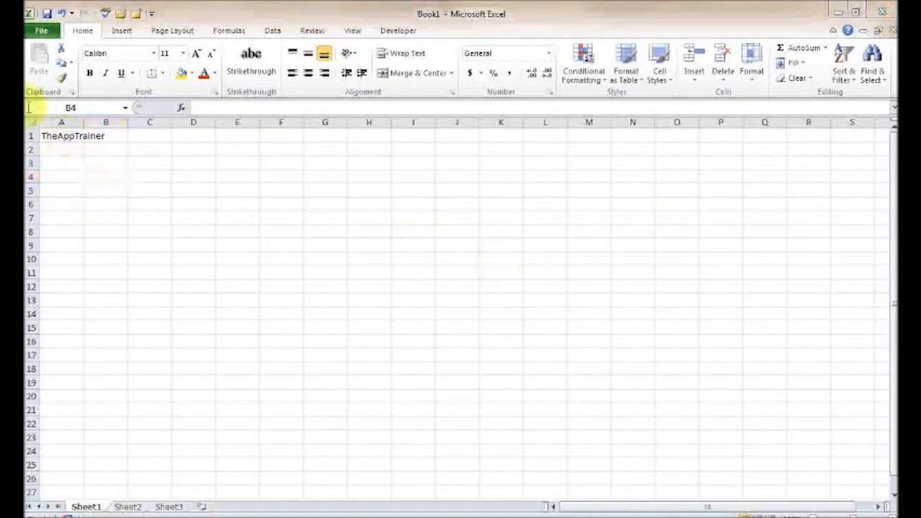
Step: Delete the TheAppTrainer text from cell A1
left_click(56, 136)
left_click(56, 137)
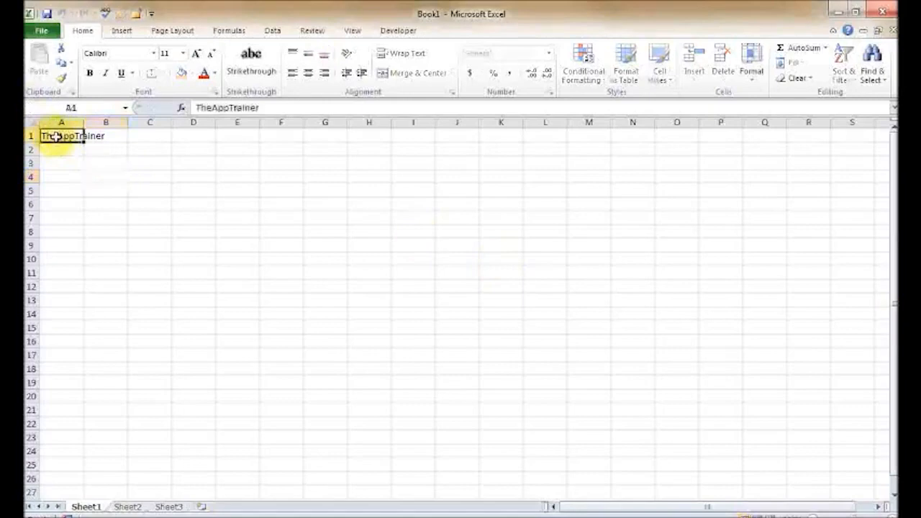
key("Delete")
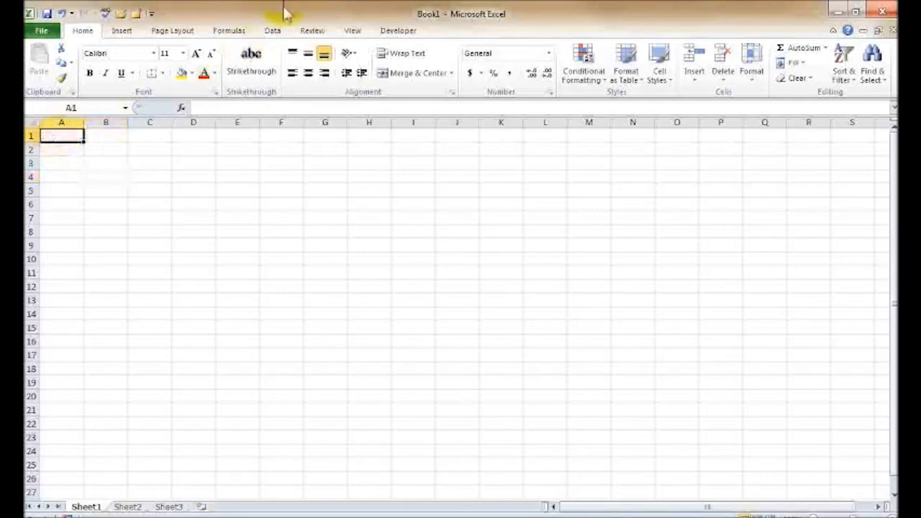
Step: Enter the title Pacific Spices in cell B1
key("Right")
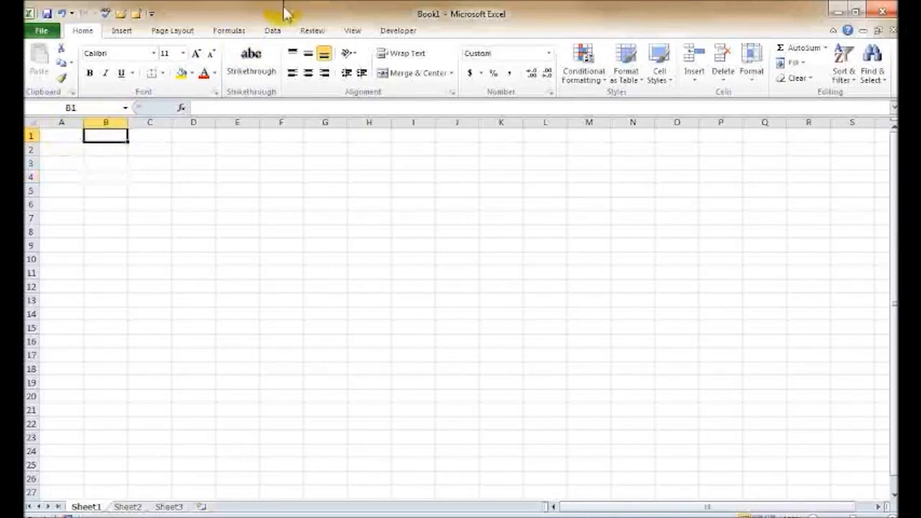
type("P")
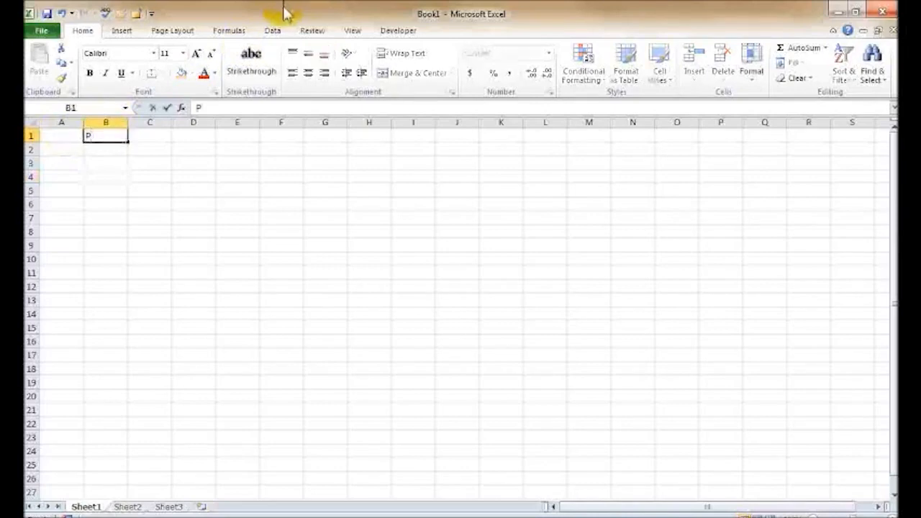
type("acific C")
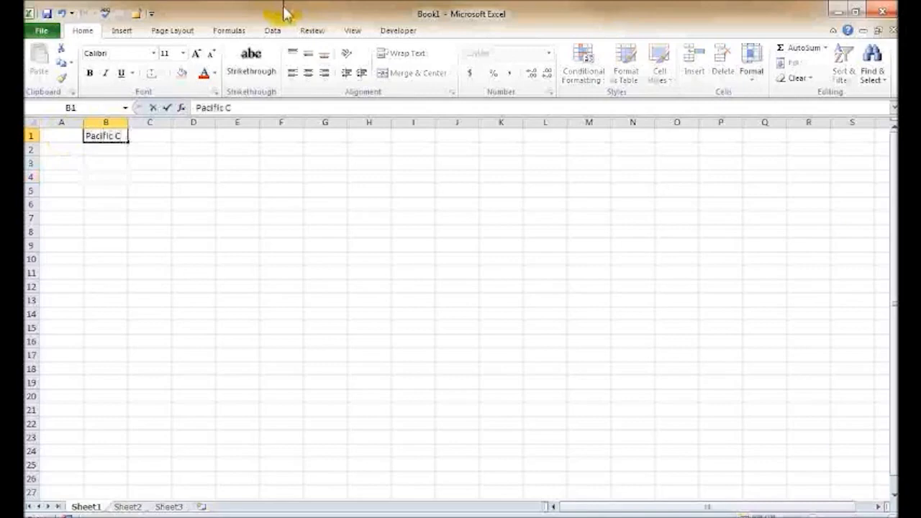
key("BackSpace")
type("Spices")
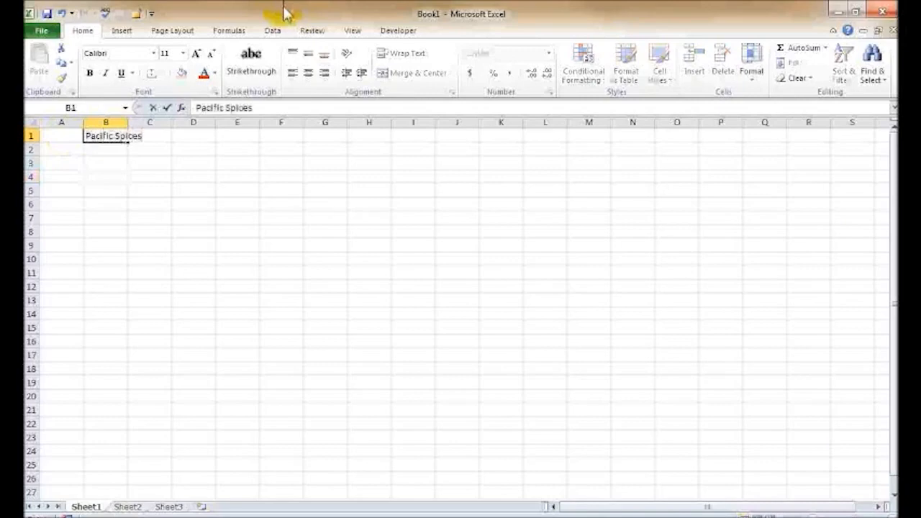
key("Return")
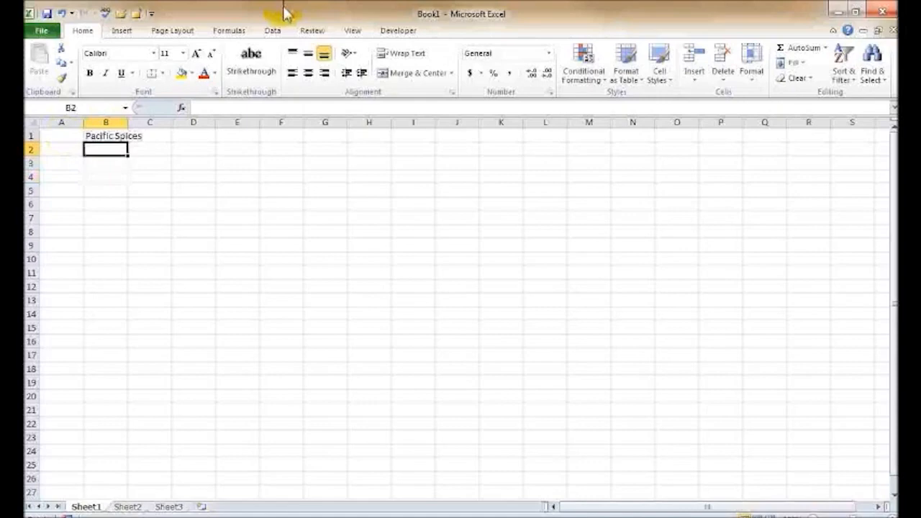
Step: Enter the column headings Month in cell A4 and Region1 in cell B4
key("Down")
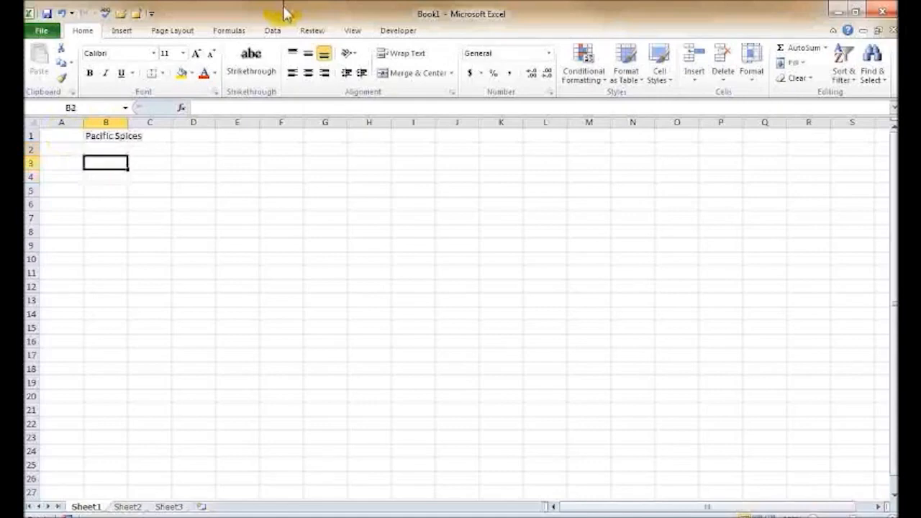
key("Down")
key("Left")
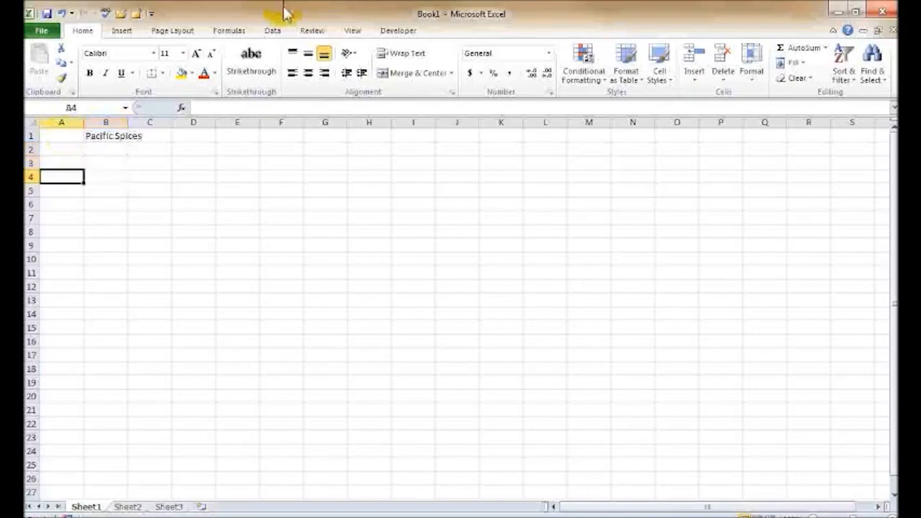
type("Month")
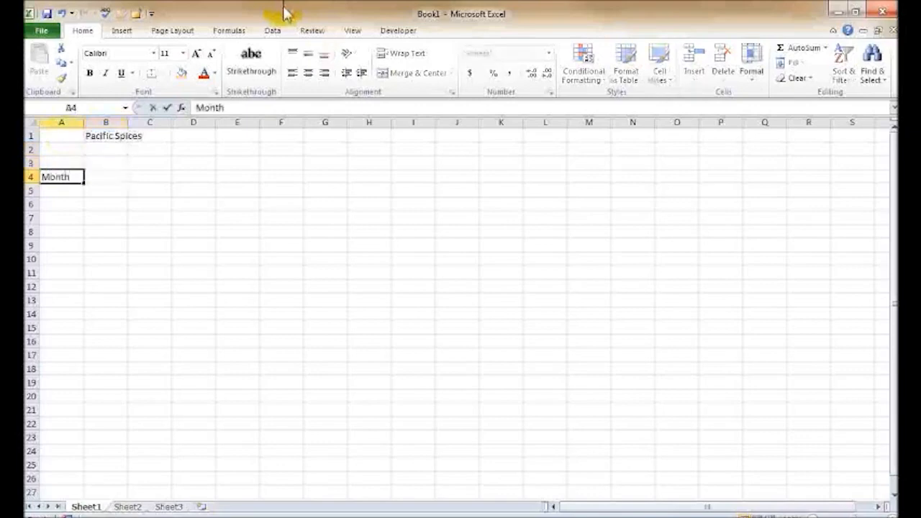
key("Tab")
type("R")
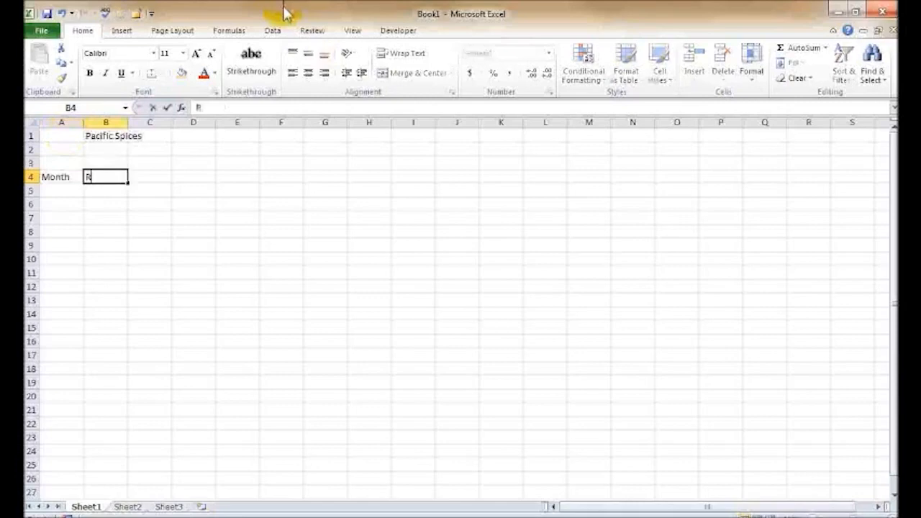
type("egion1")
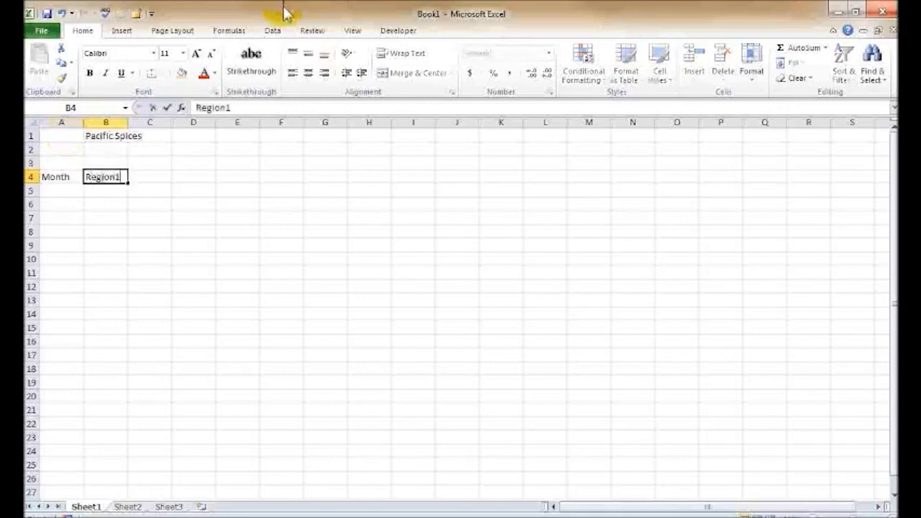
key("Return")
Step: Enter the row label January in cell A5 and its Region1 figure 21000 in cell B5
type("January")
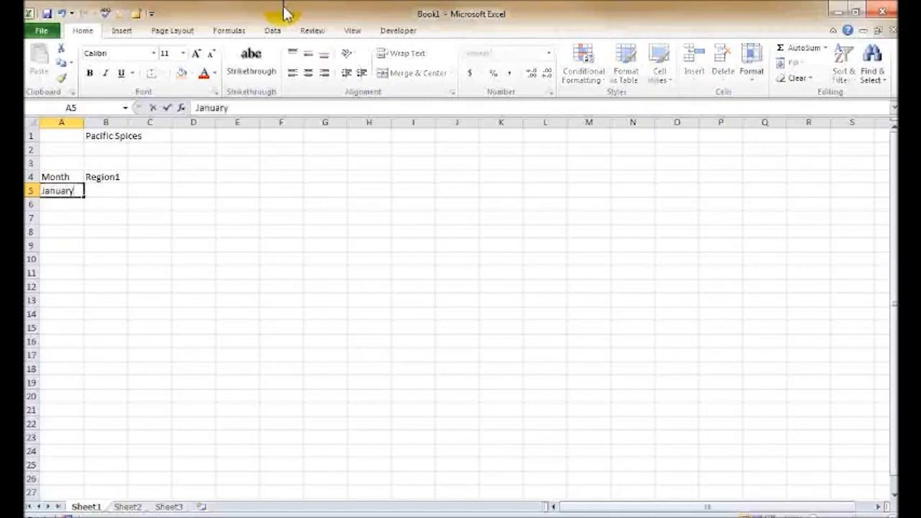
key("Tab")
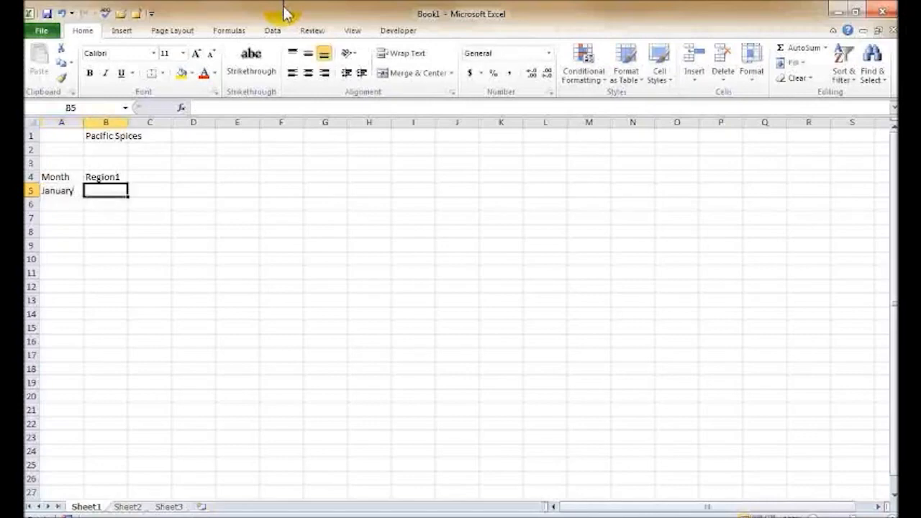
type("21000")
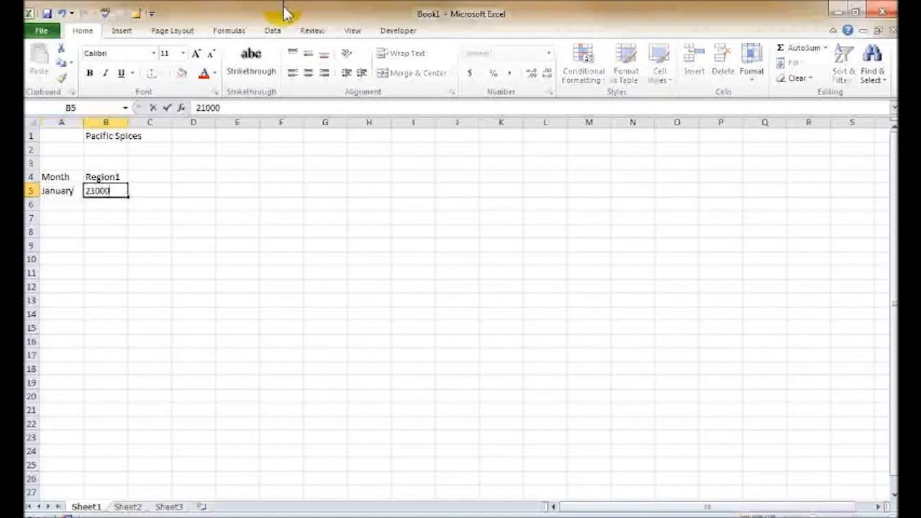
key("Return")
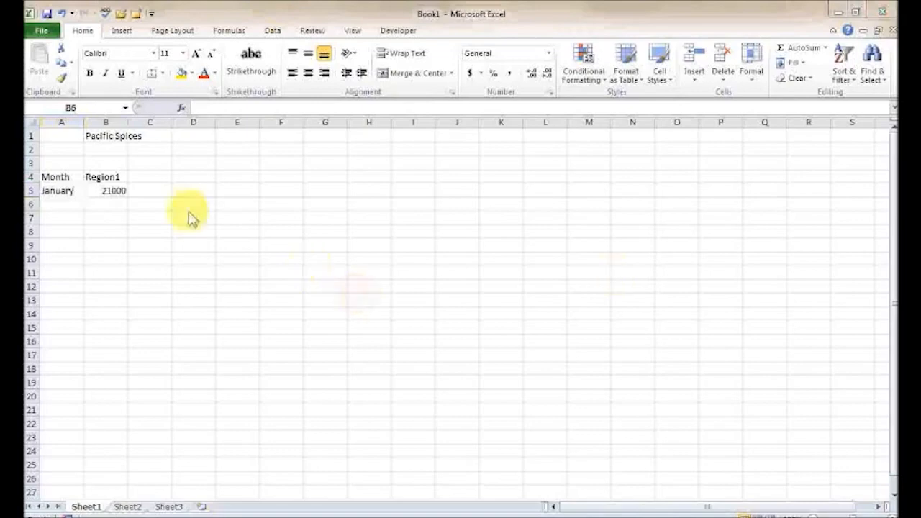
Step: Enter the subtitle Extra Sales Projections in cell A2
left_click(70, 150)
left_click(70, 150)
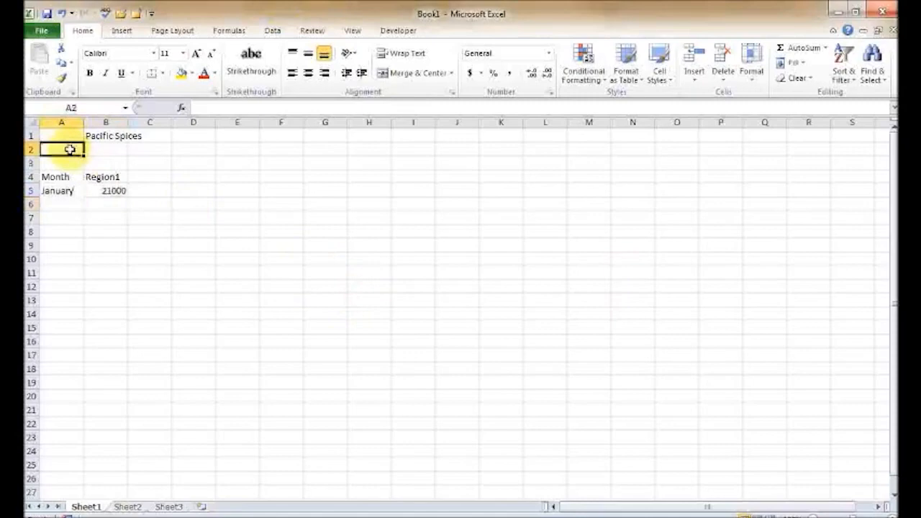
type("Ex")
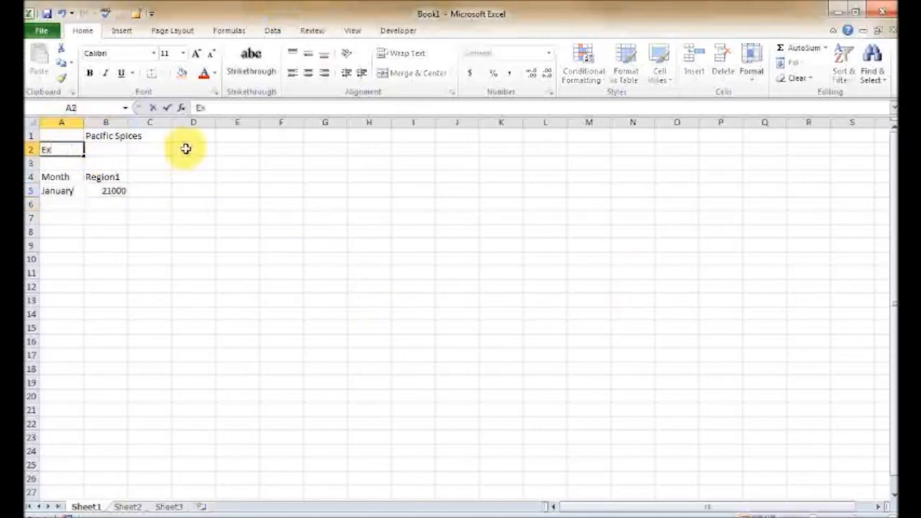
type("tra Sales Projections")
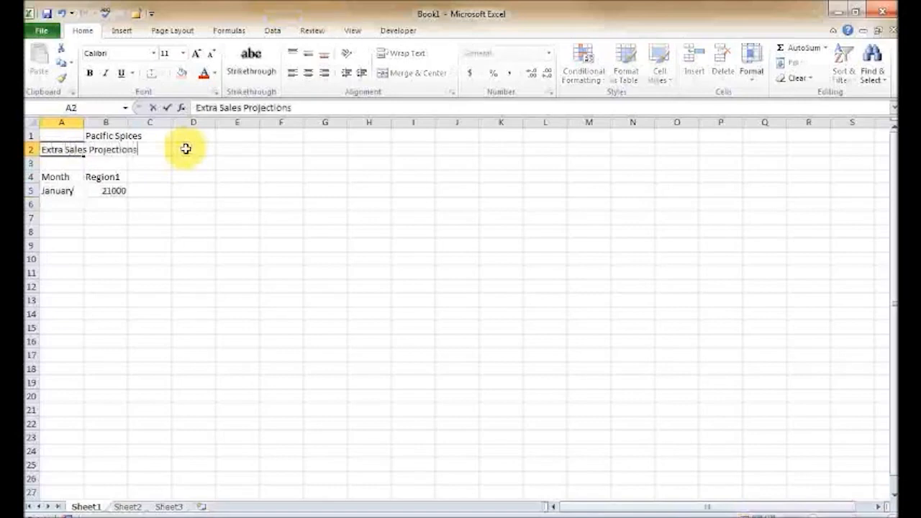
key("Return")
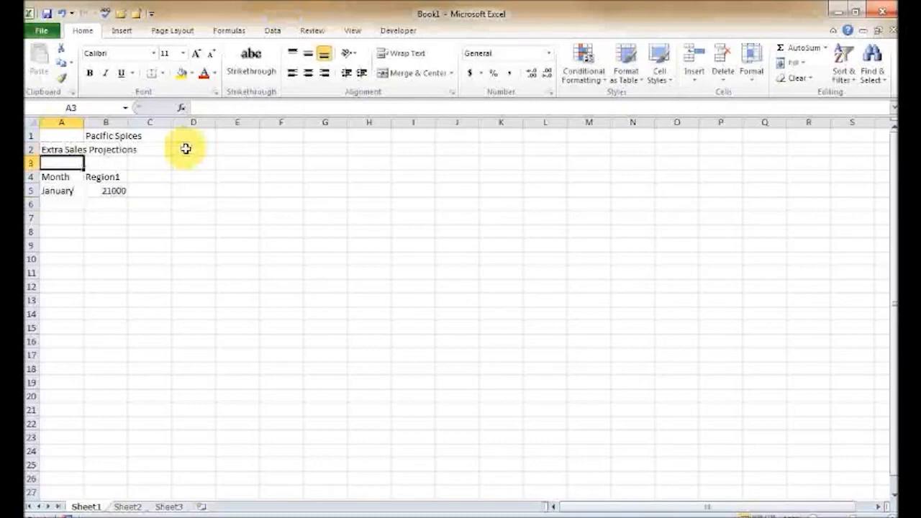
Step: Edit the subtitle in cell A2 within the cell, replacing the word Extra with Bonus
key("Up")
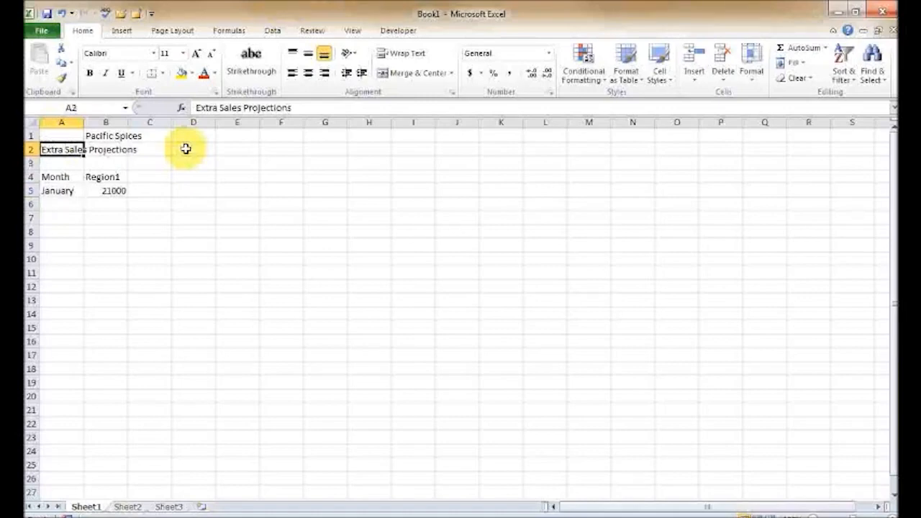
key("F2")
key("Left")
key("Left")
key("Left")
key("Left")
key("Left")
key("Left")
key("Left")
key("Left")
key("Left")
key("Left")
key("Left")
key("Left")
key("Left")
key("Left")
key("Left")
key("Left")
key("Left")
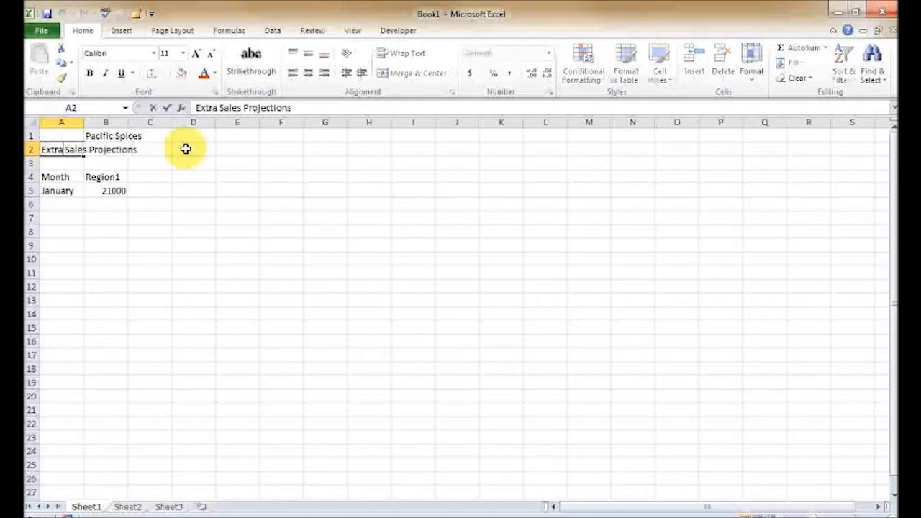
key("BackSpace")
key("BackSpace")
key("BackSpace")
key("BackSpace")
key("BackSpace")
key("BackSpace")
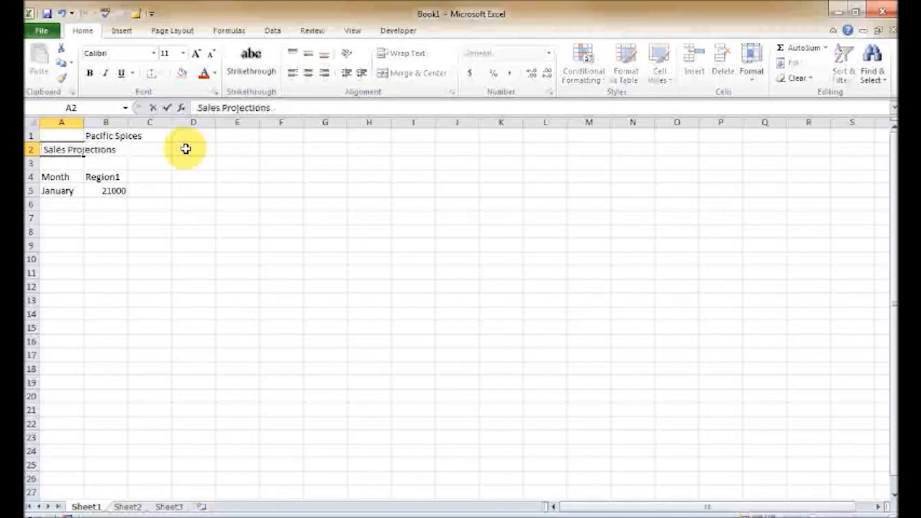
type("Bonus")
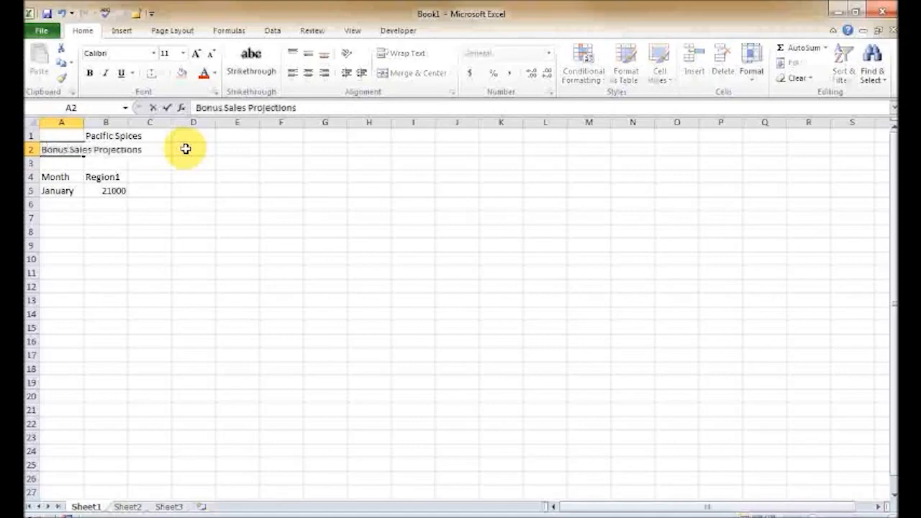
Step: Append "for the northern region" to the end of the subtitle in cell A2 and commit the entry
key("Right")
key("Right")
key("Right")
key("Right")
key("Right")
key("Right")
key("Right")
key("Right")
key("Right")
key("Right")
key("Right")
key("Right")
key("Right")
key("Right")
key("Right")
key("Right")
key("Right")
key("Right")
type("for the northern region")
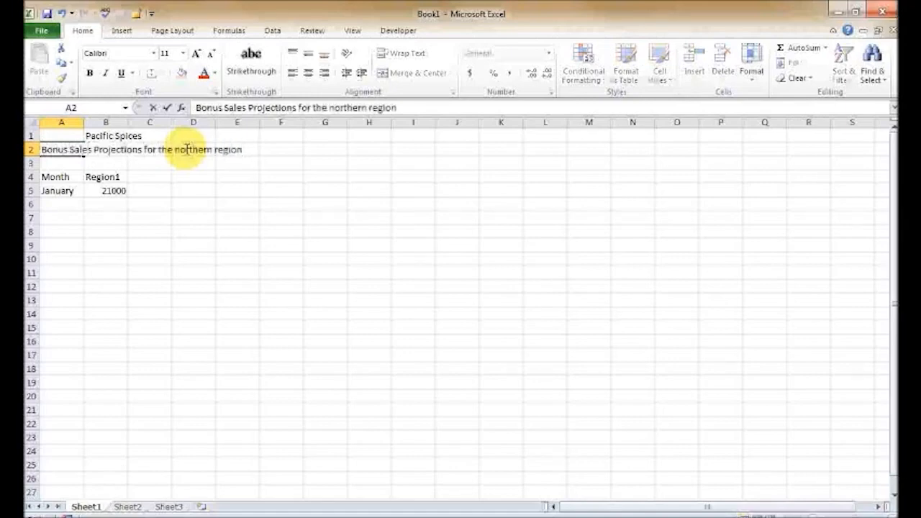
key("Return")
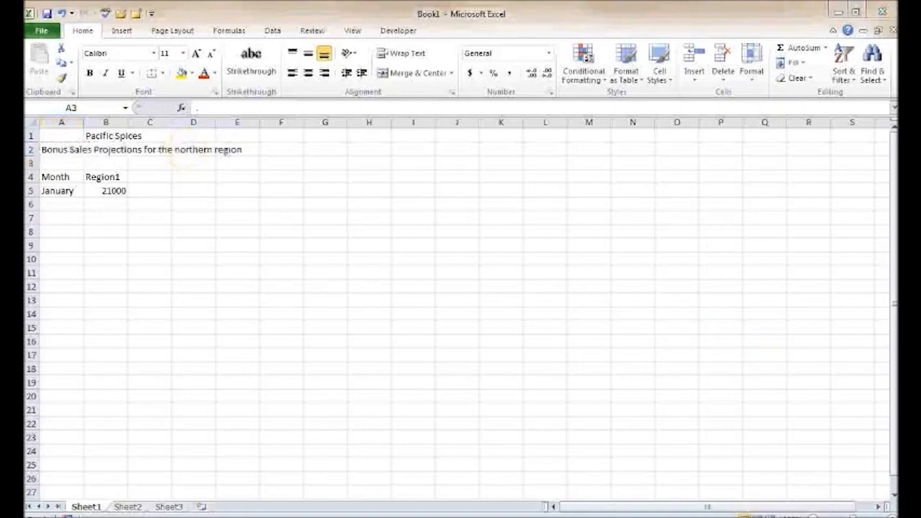
Step: Enter the text Final Version in cell A3
left_click(545, 9)
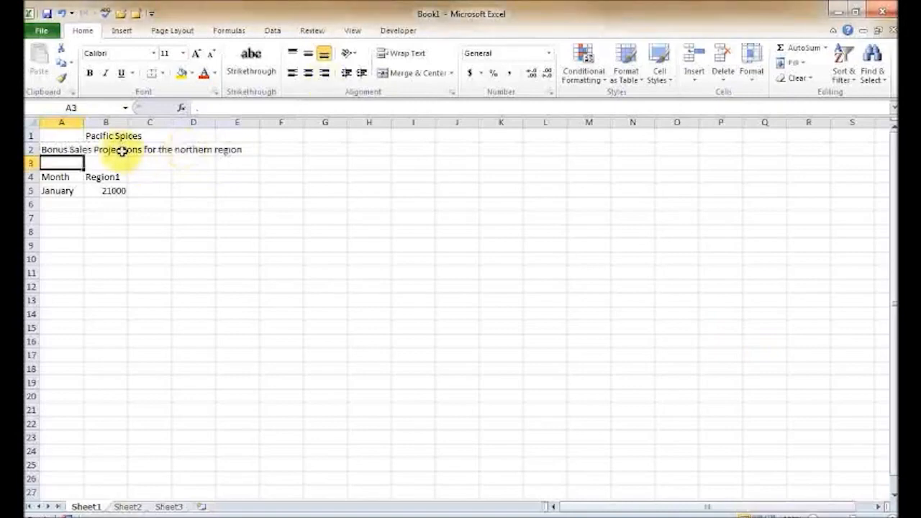
type("Final")
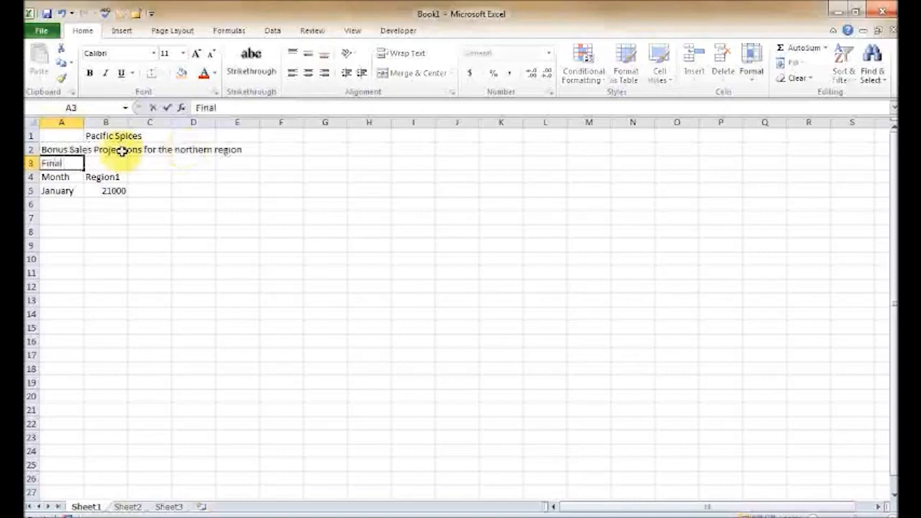
type(" Version")
key("Tab")
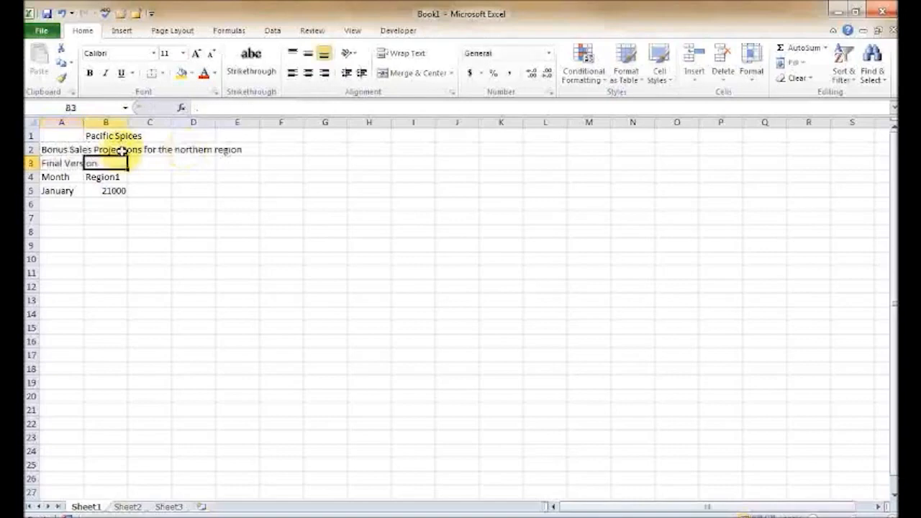
Step: Enter the text Confidential in cell C3, correcting the misspelling before committing it
key("Tab")
type("Confinde")
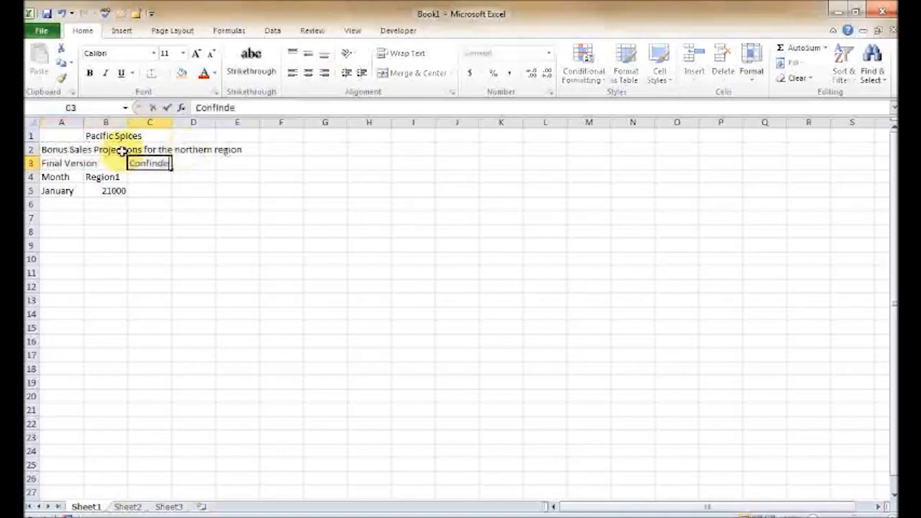
key("BackSpace")
key("BackSpace")
key("BackSpace")
type("dential")
key("Return")
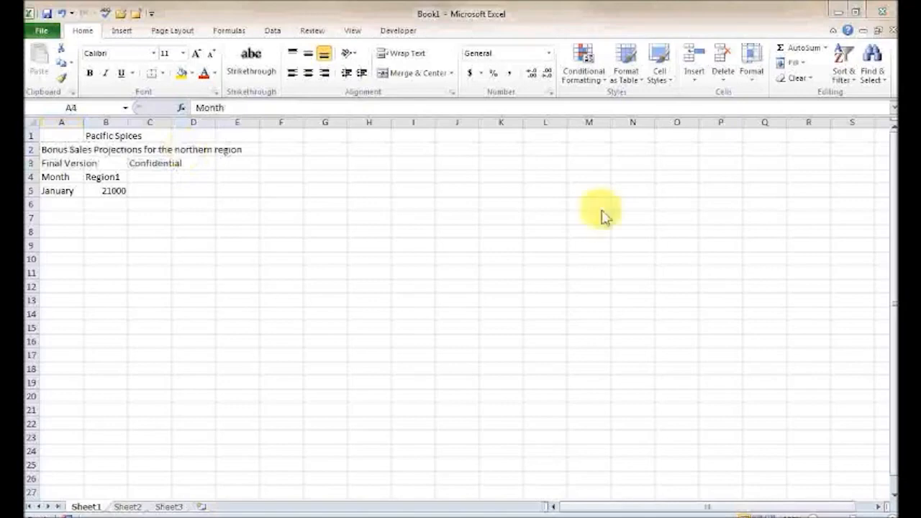
Step: Select cell C3 and delete its Confidential text
left_click(153, 165)
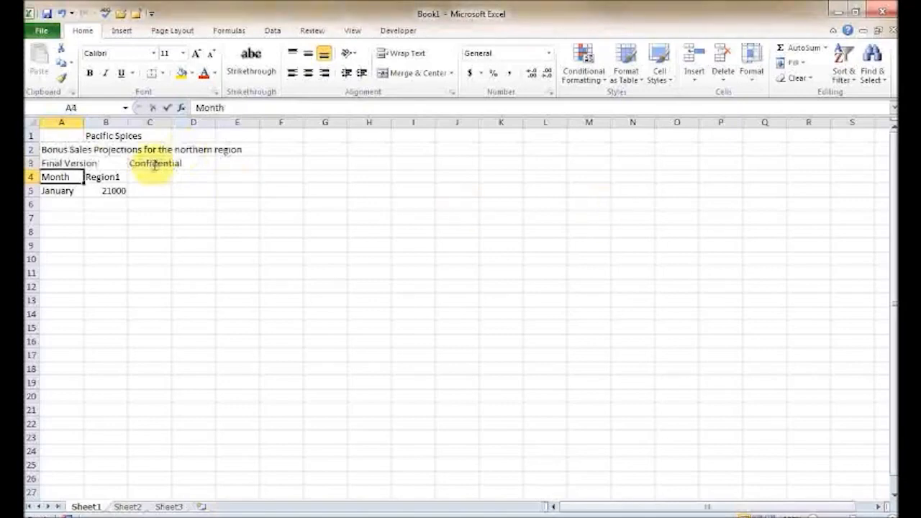
left_click(70, 164)
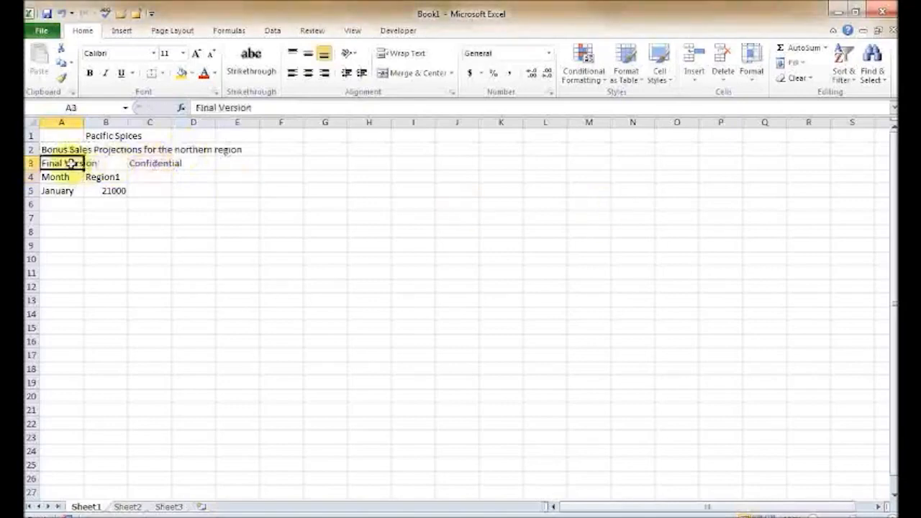
left_click(166, 168)
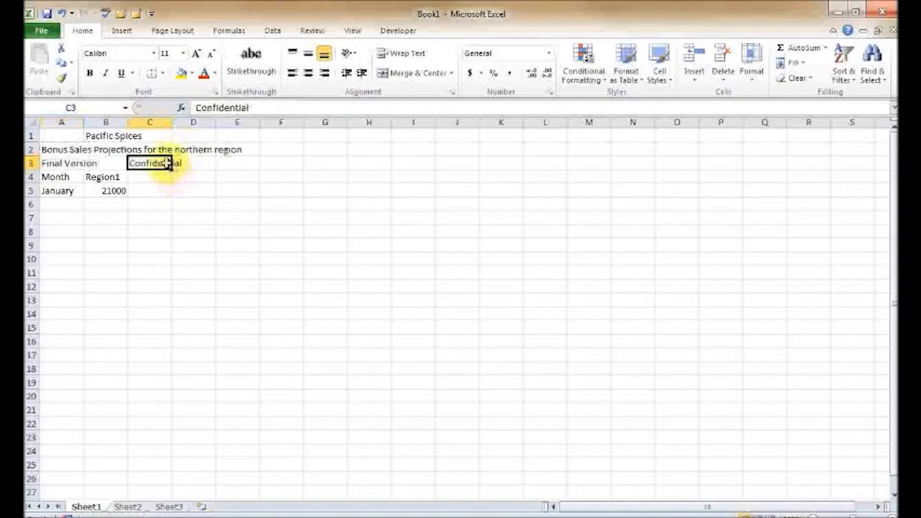
left_click(166, 163)
key("Delete")
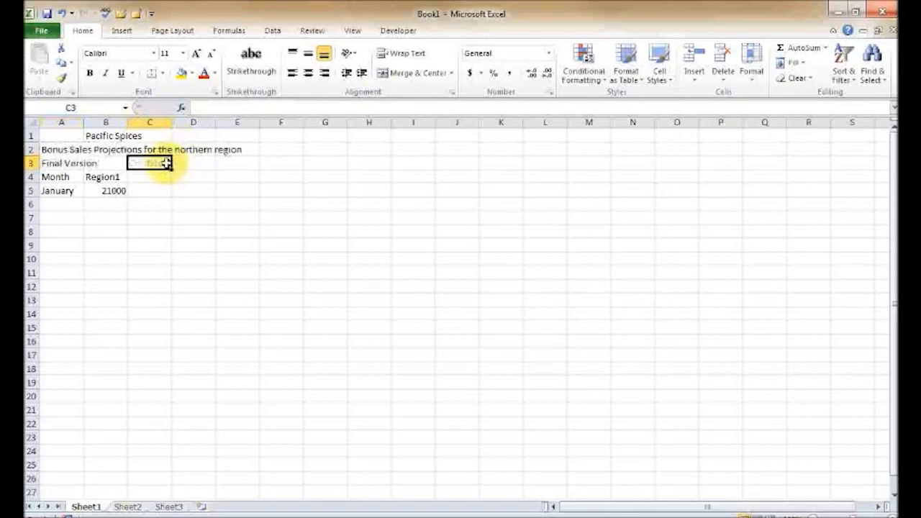
Step: Fill the month series from January in A5 down to December in A16 with AutoFill
key("Down")
key("Down")
key("Down")
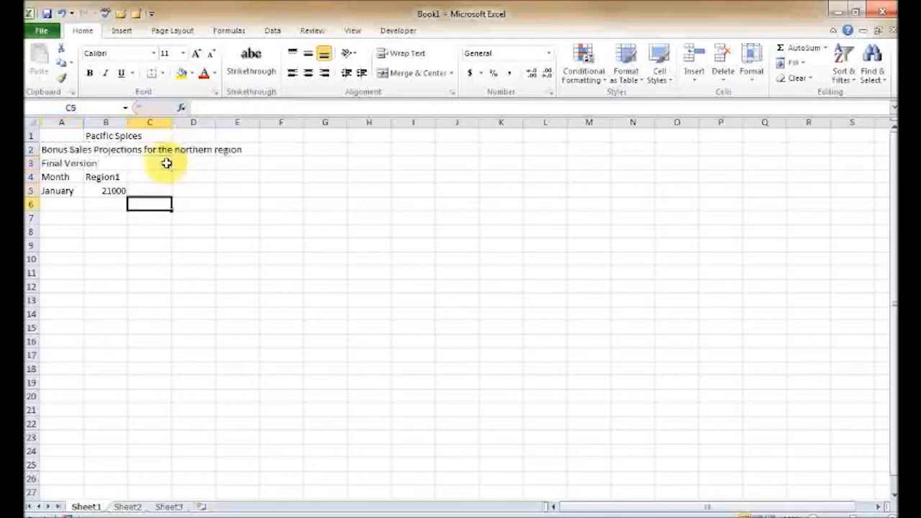
key("Left")
key("Left")
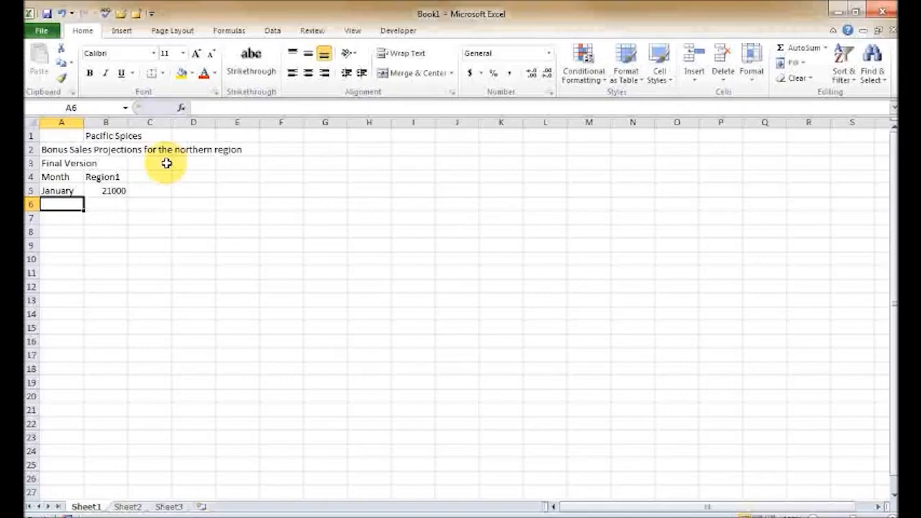
key("Up")
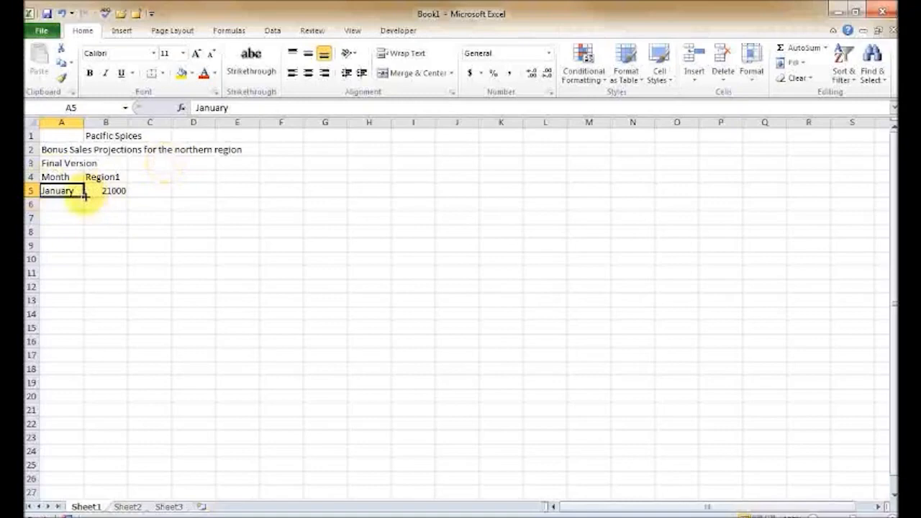
key("ctrl")
left_click_drag(85, 195, 83, 344)
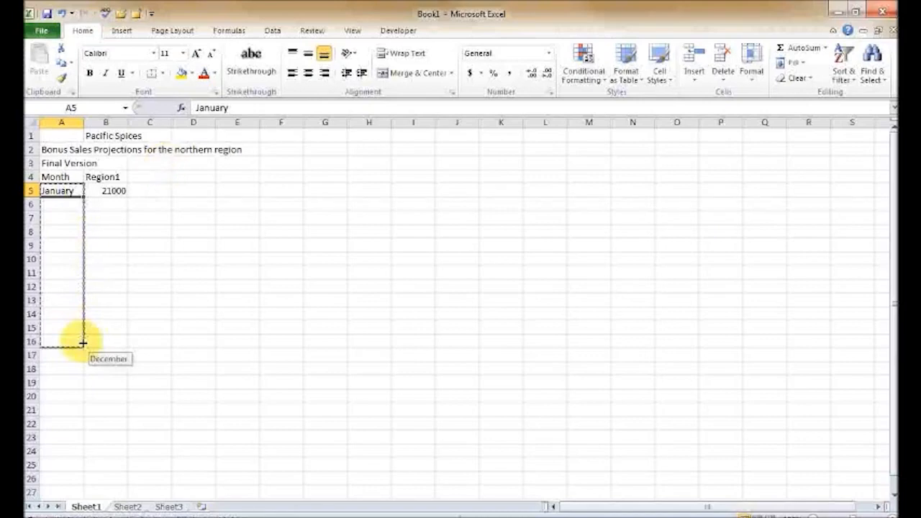
left_click_drag(83, 343, 84, 344)
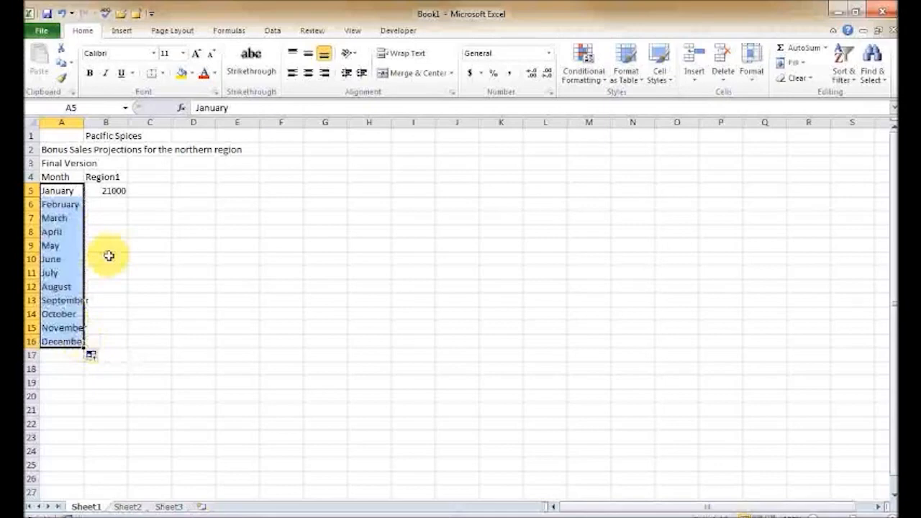
Step: Extend the Region1 heading in B4 across to E4 with AutoFill, adding Region2 to Region4
left_click(105, 177)
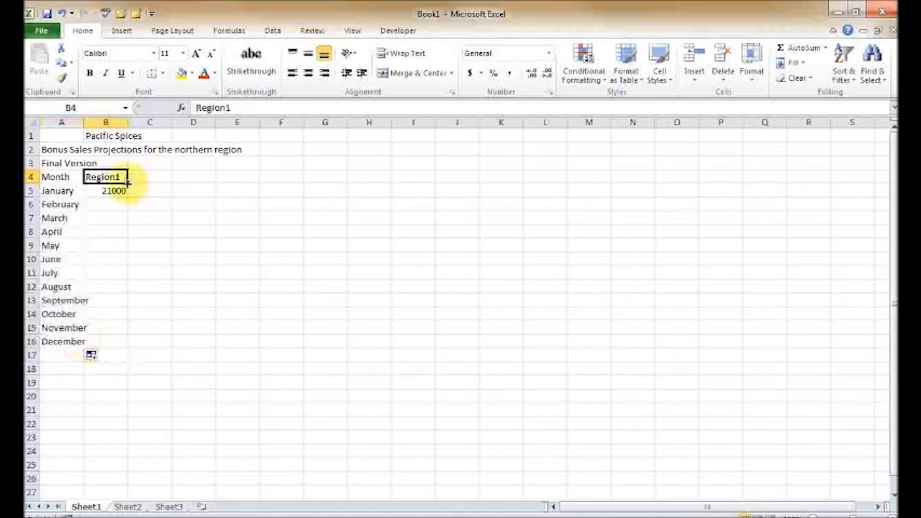
left_click_drag(127, 182, 251, 178)
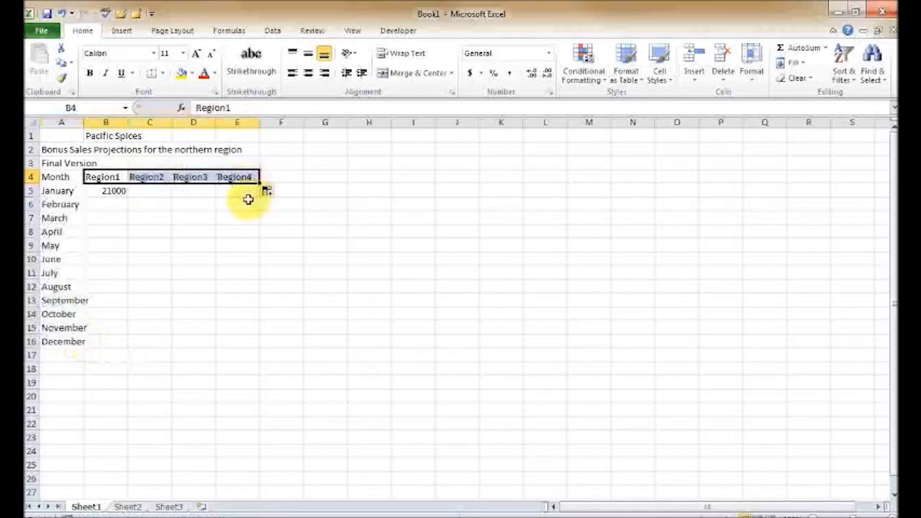
Step: Fill January's Region1 figure from cell B5 down through December's row 16
left_click(117, 193)
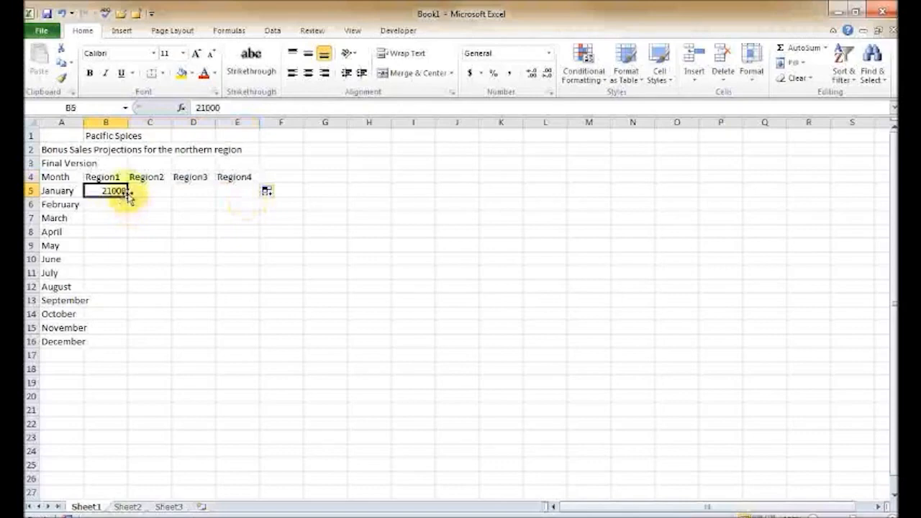
left_click_drag(126, 193, 133, 347)
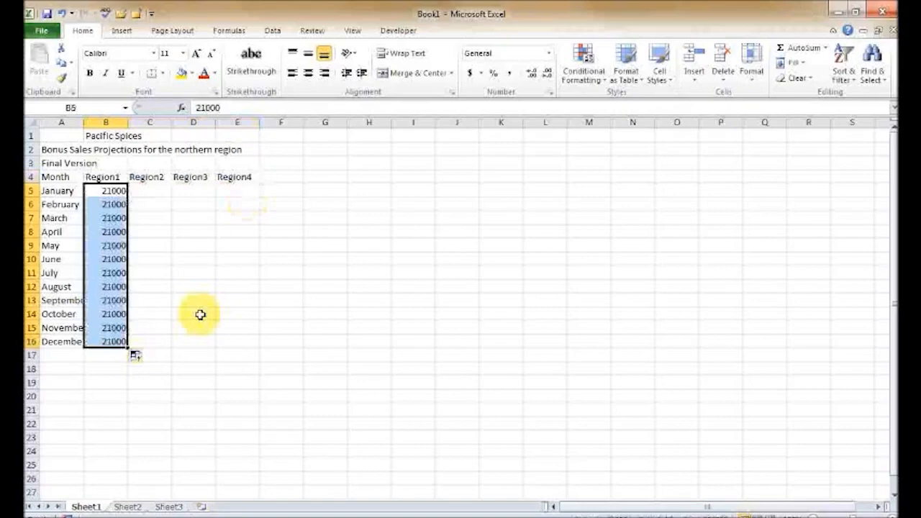
Step: Clear the copied figures from cells B6 to B16 and select February's Region1 cell
left_click(114, 206)
left_click_drag(114, 206, 116, 341)
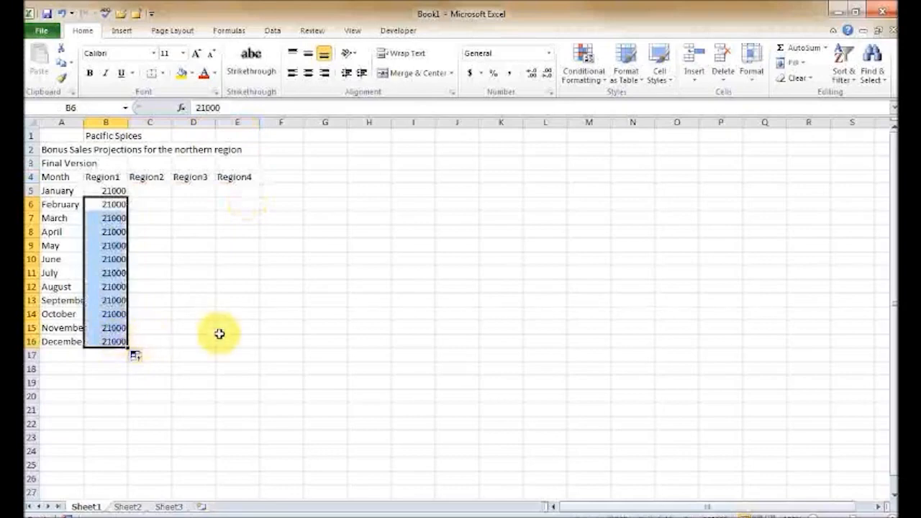
key("Delete")
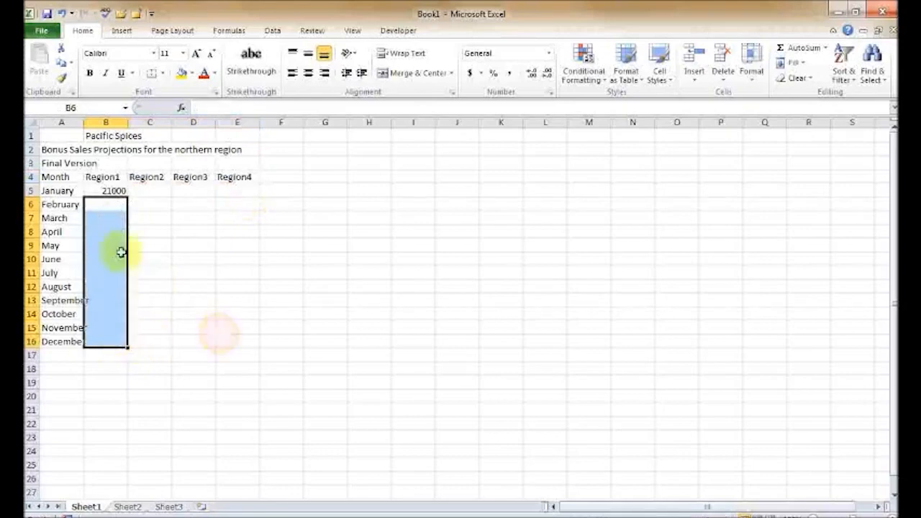
left_click(105, 206)
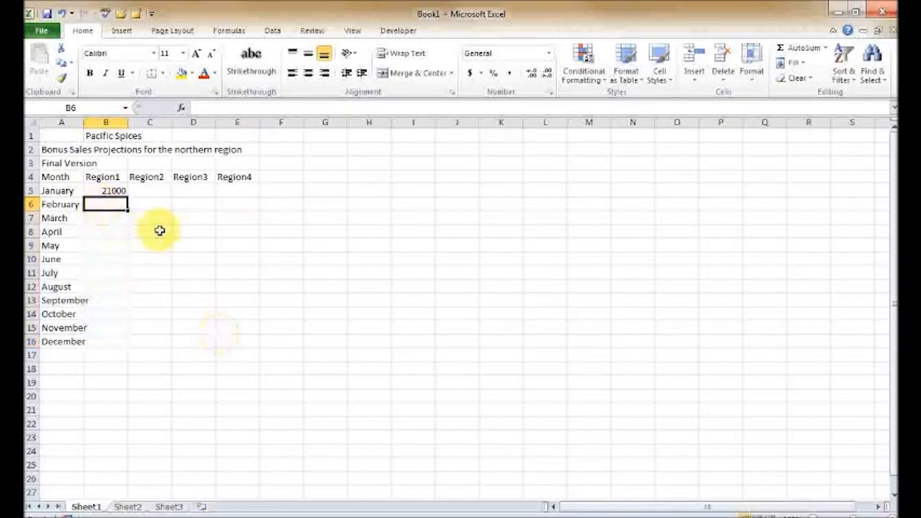
Step: Enter 22000 as February's Region1 figure in B6 and extend the B5:B6 series down to December in B16 with AutoFill
type("22000")
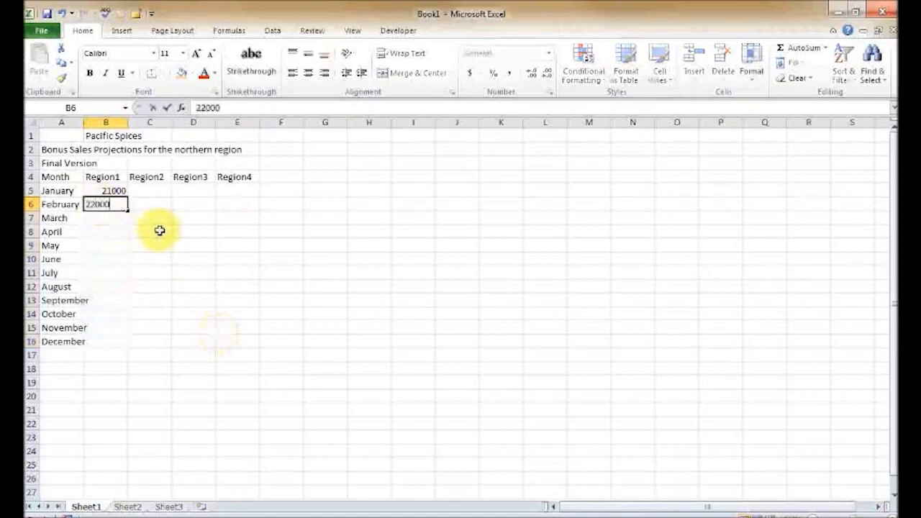
key("Return")
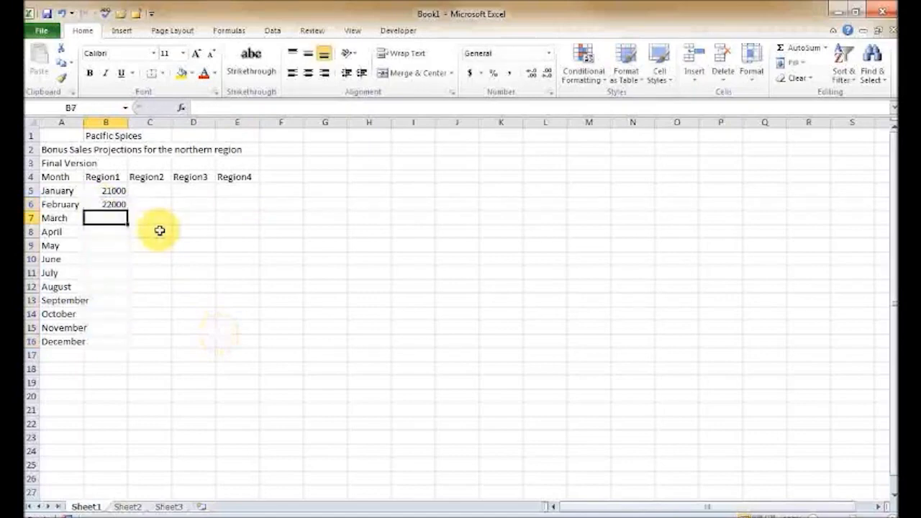
key("Up")
key("Up")
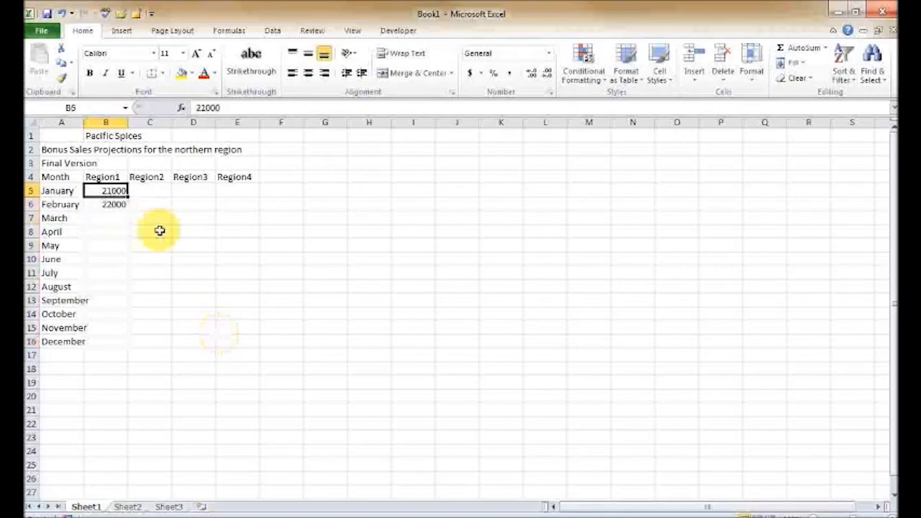
left_click_drag(104, 191, 108, 205)
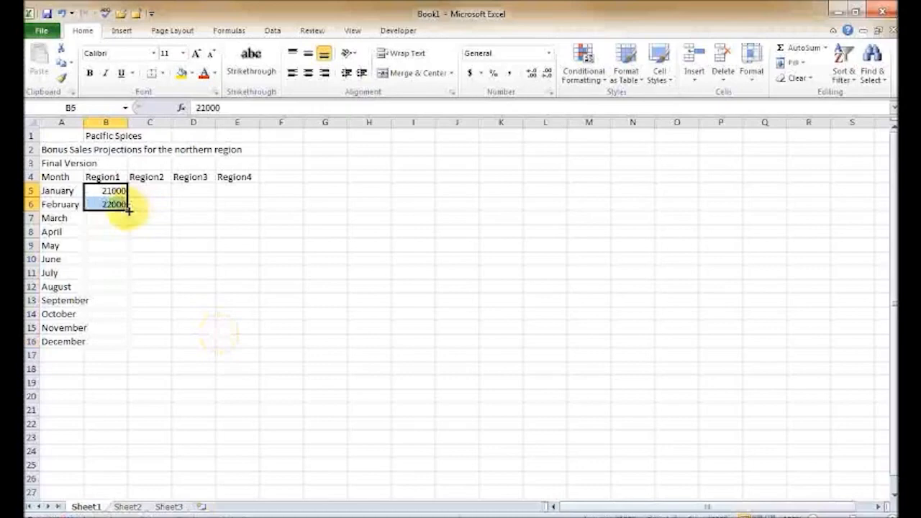
left_click_drag(128, 209, 130, 342)
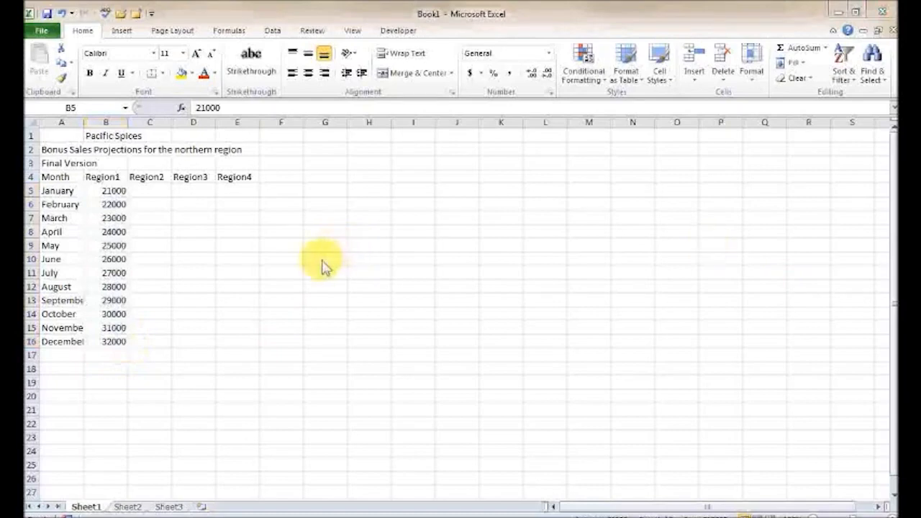
key("ctrl+shift+Down")
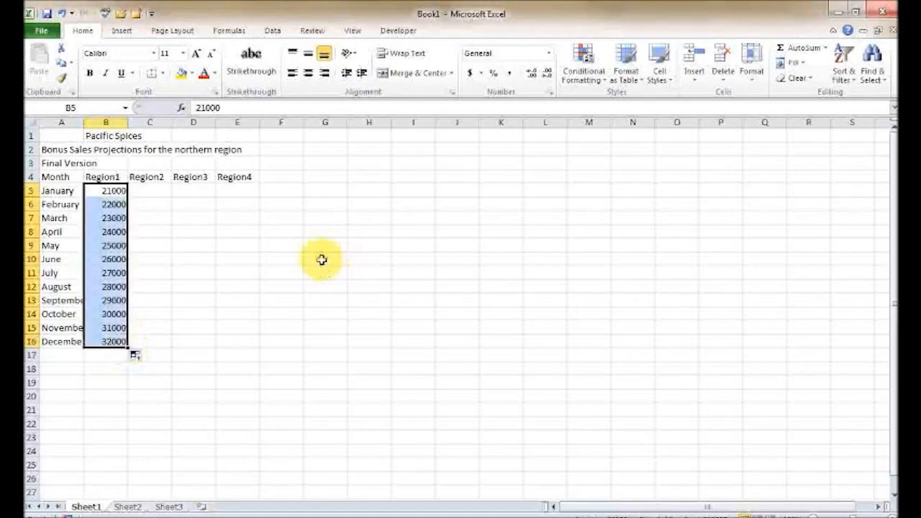